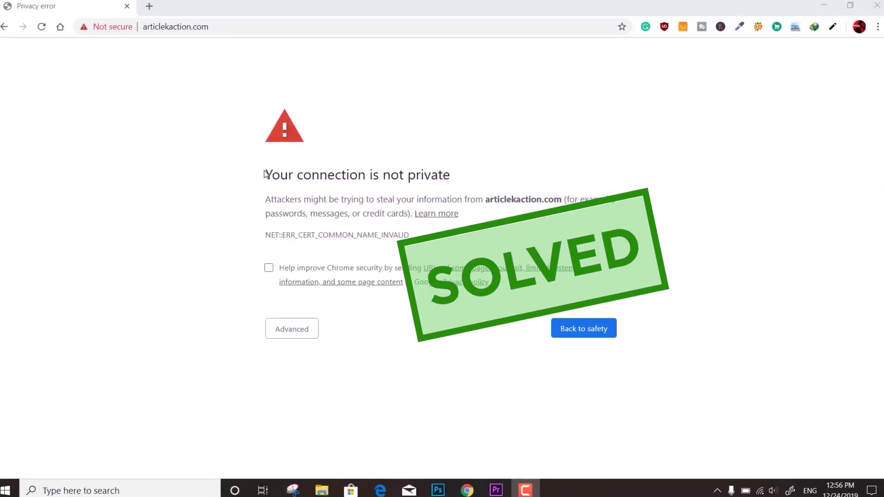
Examine the articlekaction.com privacy error page, its connection security details and the full address.
left_click_drag(197, 165, 563, 200)
left_click(472, 175)
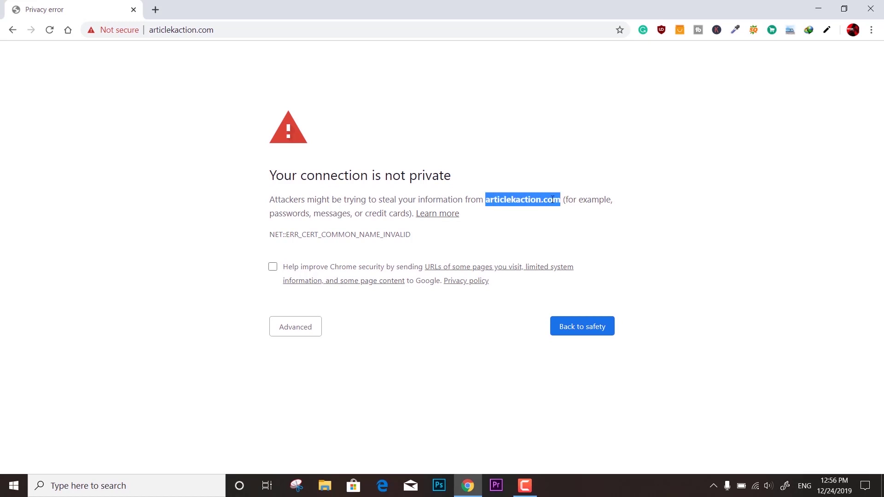
left_click(119, 31)
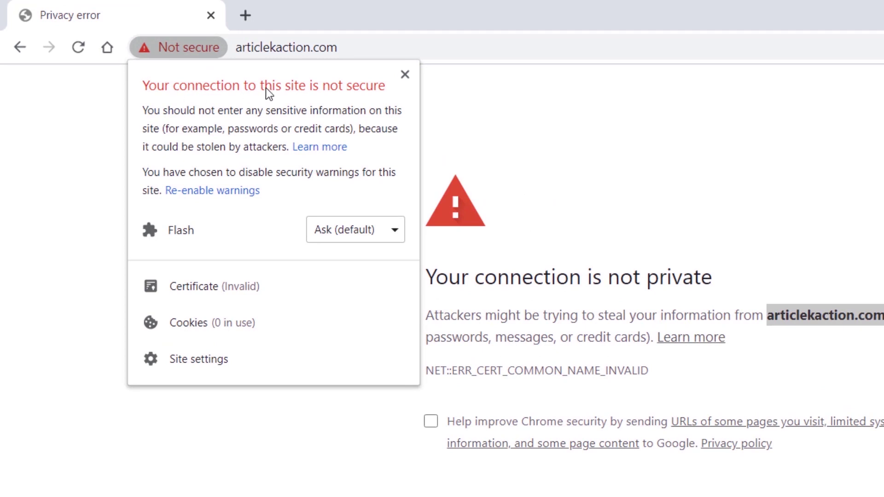
left_click(404, 75)
left_click(262, 46)
left_click(263, 46)
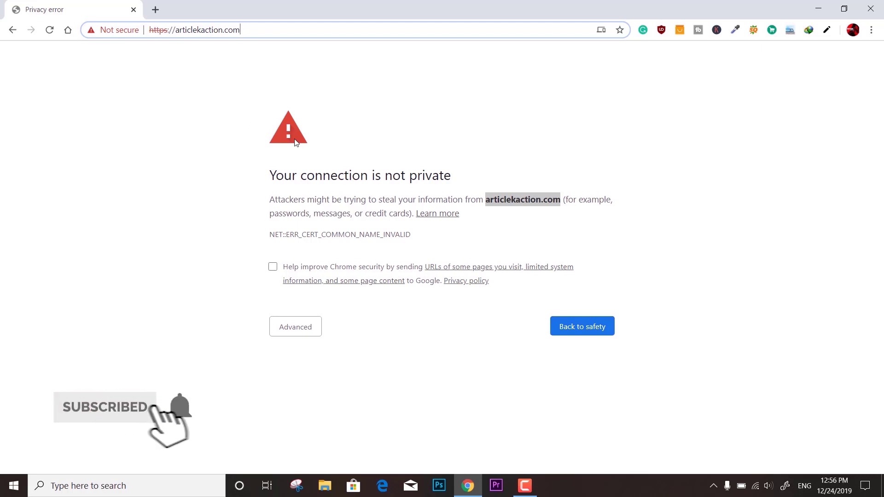
left_click(247, 120)
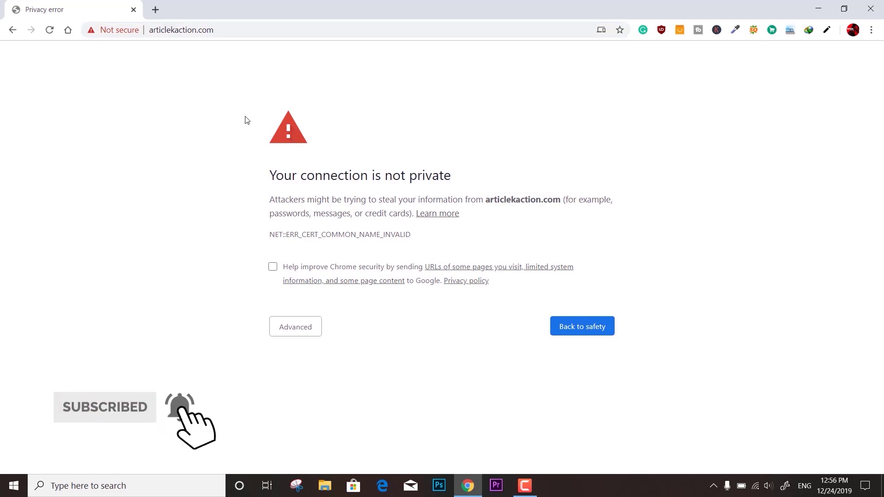
left_click(187, 29)
left_click(156, 46)
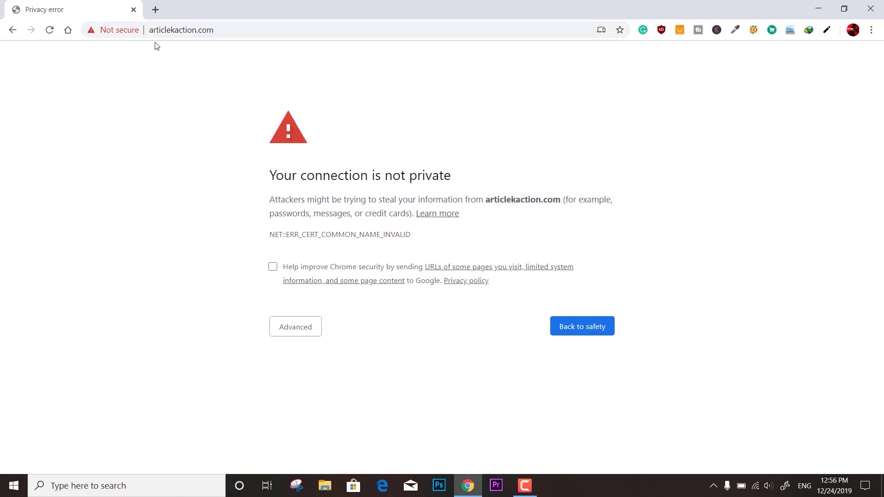
Open godaddy.com in a new tab and sign in as a registered user with the prefilled credentials.
left_click(154, 4)
type("god")
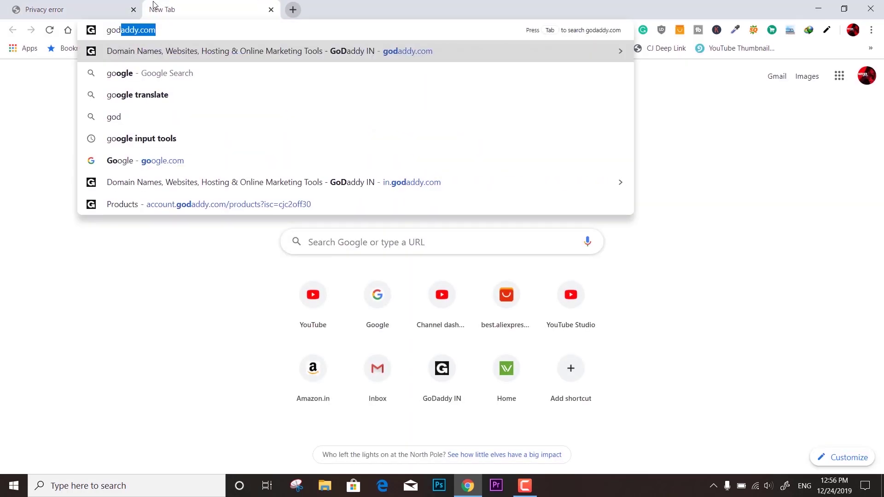
key("Return")
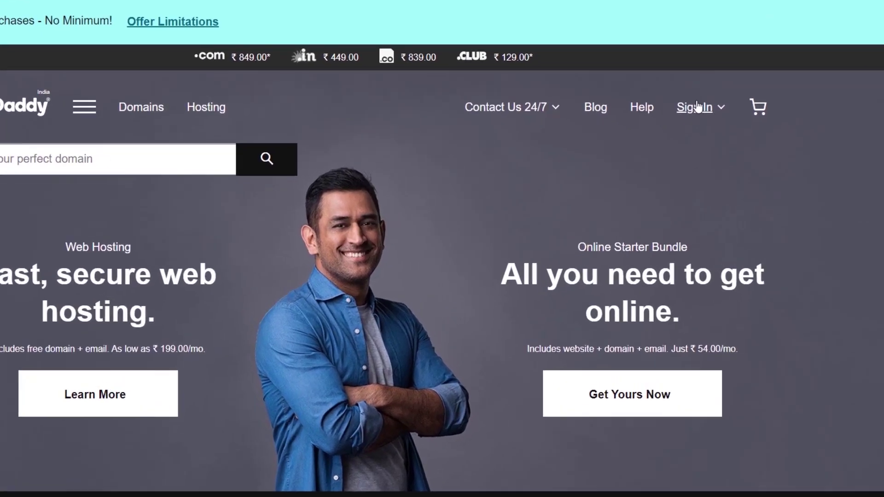
left_click(701, 127)
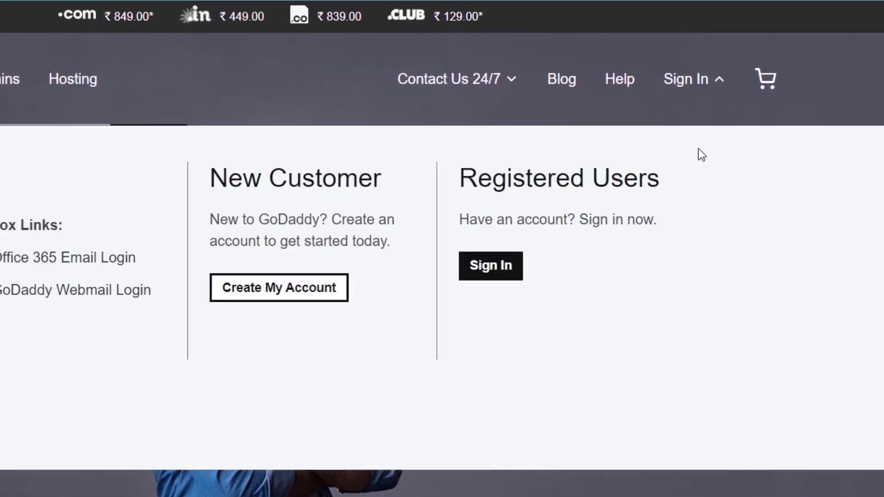
left_click(491, 266)
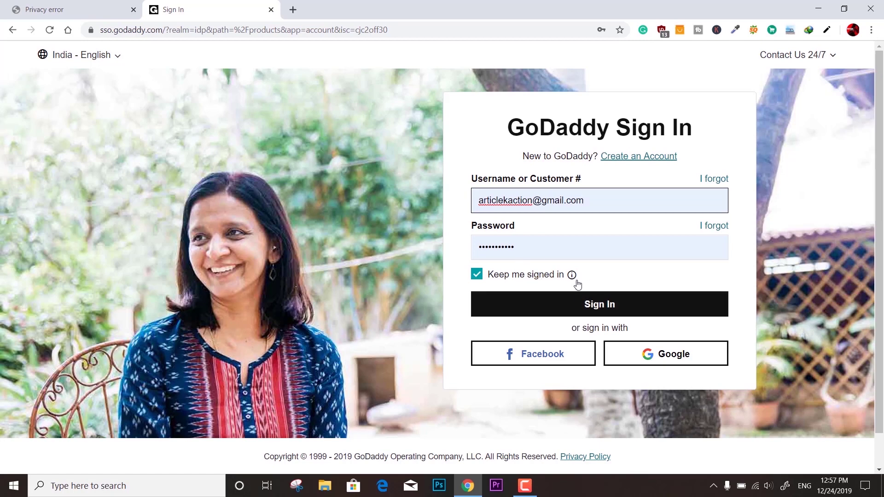
left_click(570, 304)
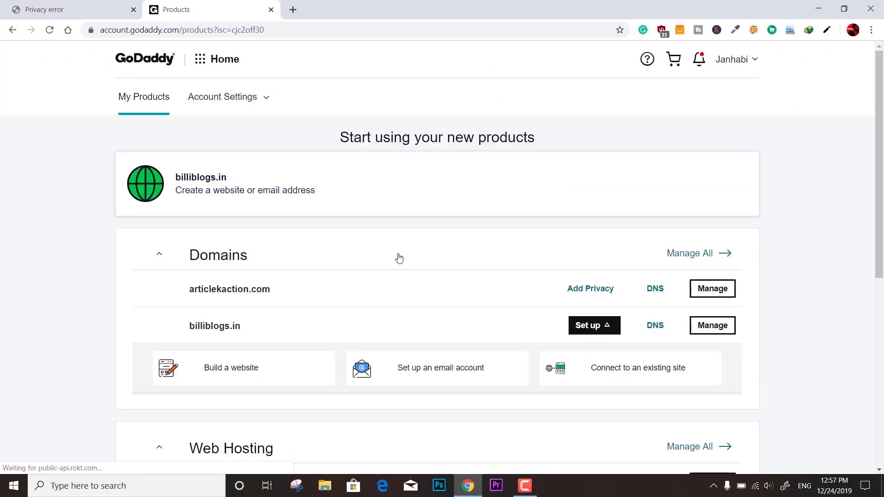
Open the management page of articlekaction.com's Starter Linux Hosting plan and launch its cPanel Admin.
left_click_drag(287, 291, 187, 289)
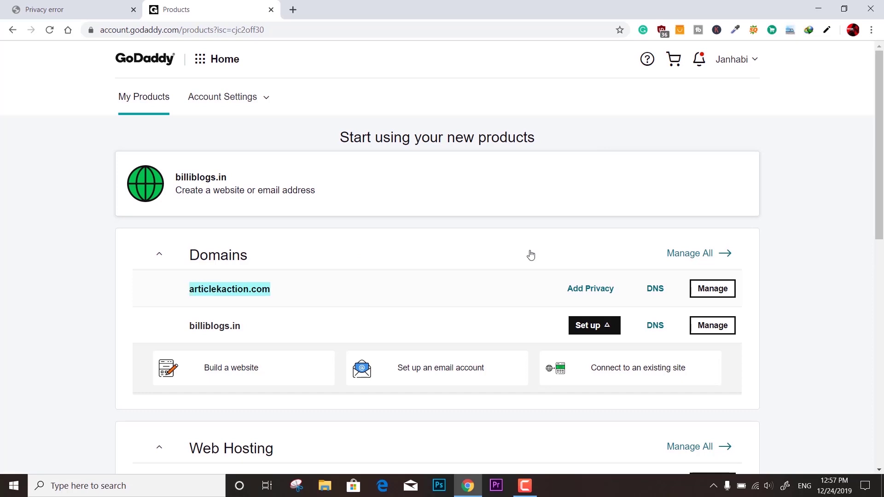
left_click(743, 210)
scroll(875, 160, "down", 4)
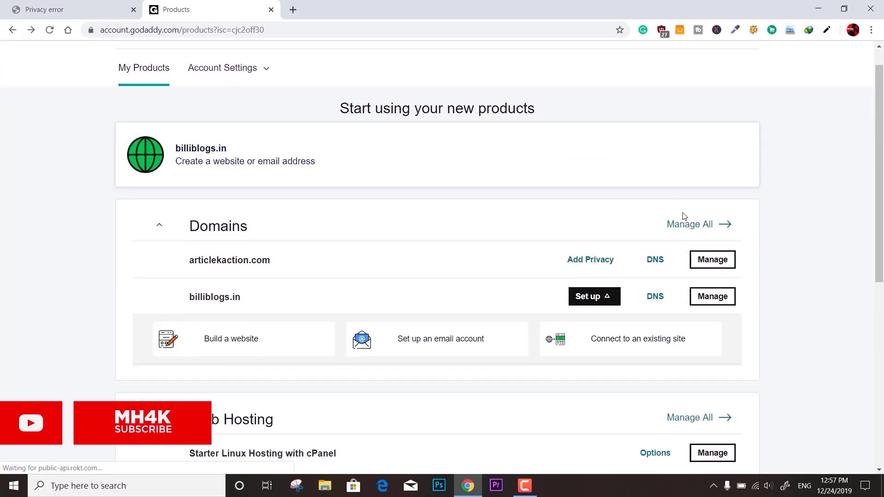
scroll(684, 216, "down", 3)
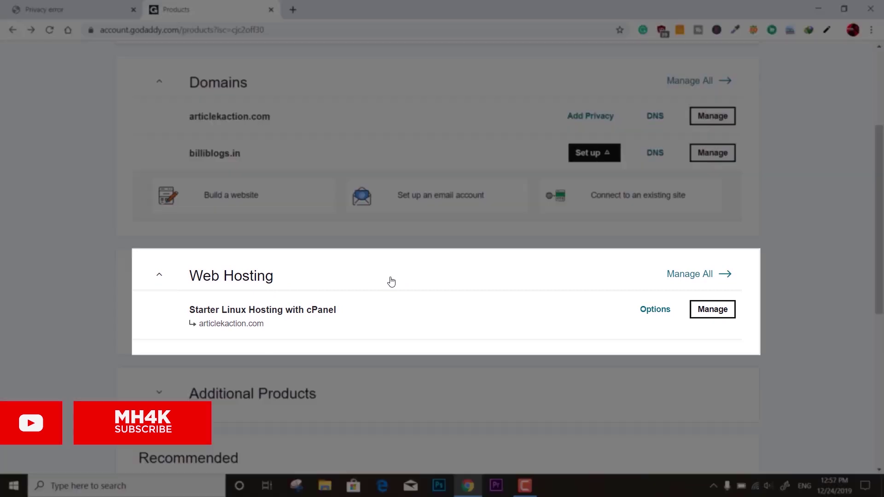
left_click(719, 309)
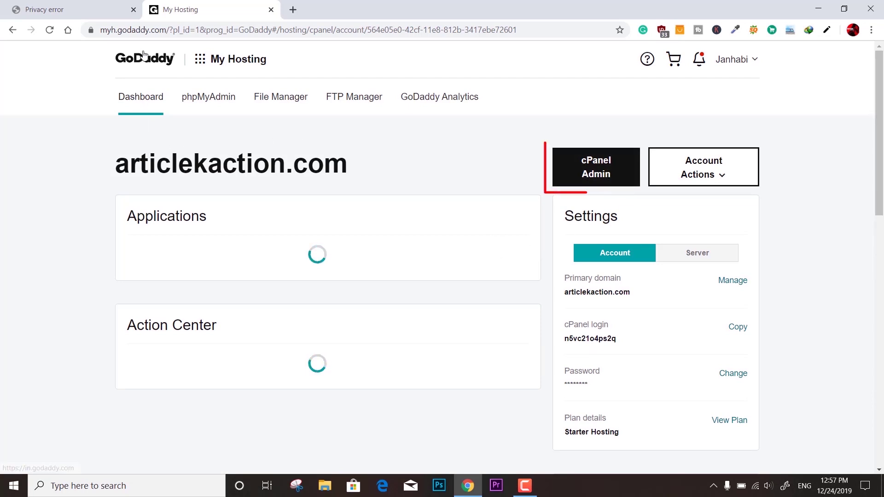
left_click(594, 172)
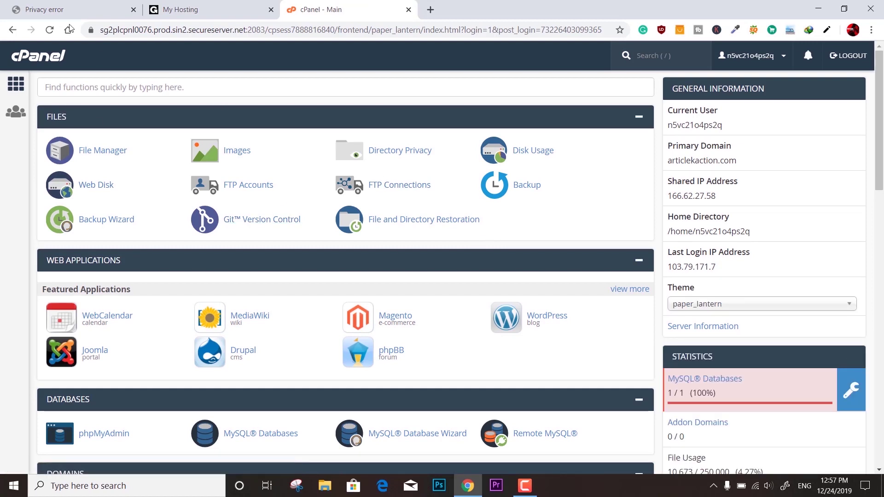
Reload the articlekaction.com error page to recheck it, and look over the tools on the cPanel main page.
left_click(65, 8)
left_click(50, 34)
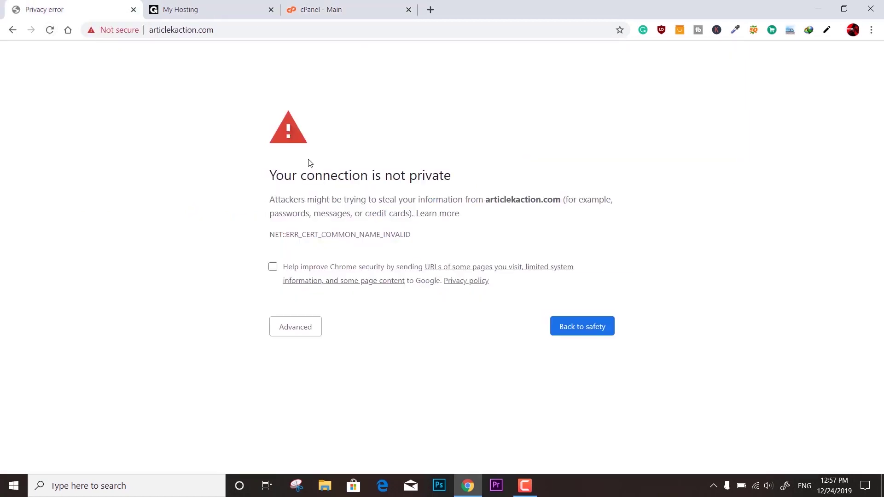
left_click(358, 7)
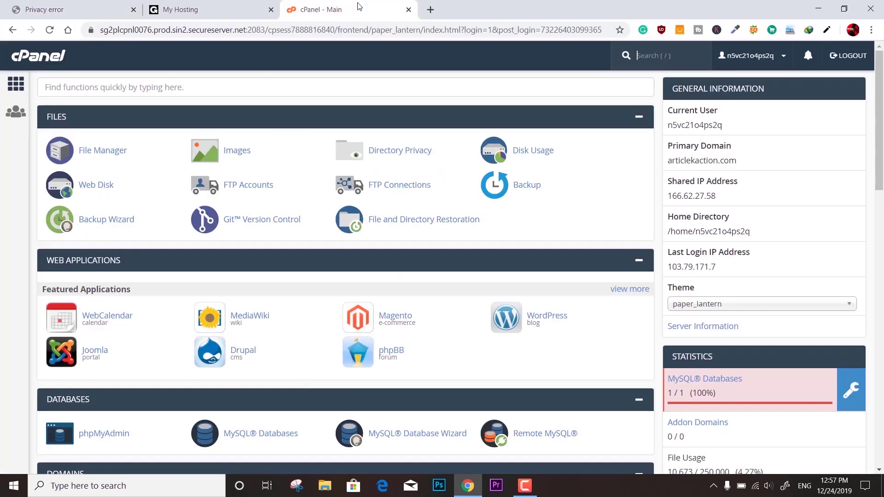
scroll(292, 304, "down", 6)
scroll(292, 305, "up", 6)
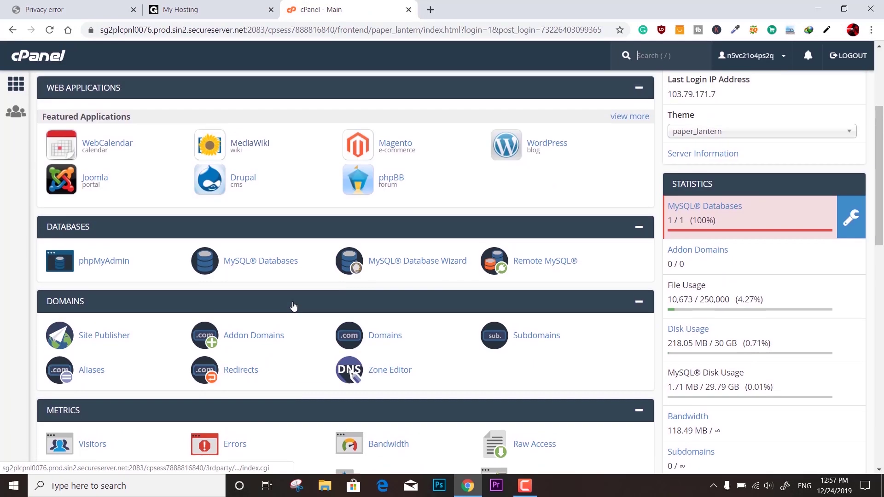
key("ctrl+1")
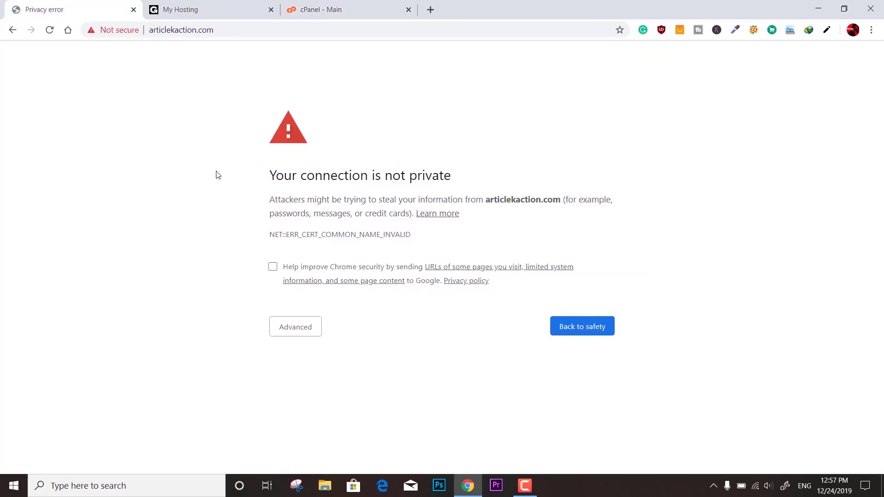
left_click(363, 9)
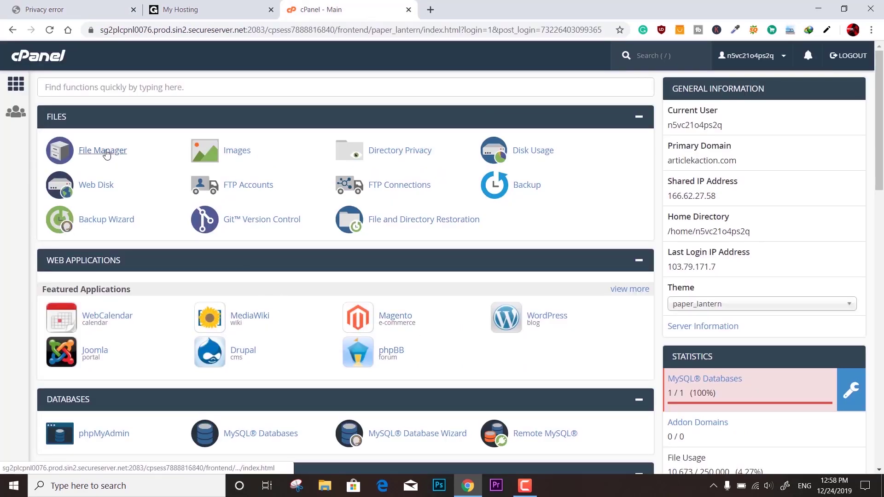
Search the web for "sslforfree" in a new tab and open the SSL For Free website.
key("ctrl+t")
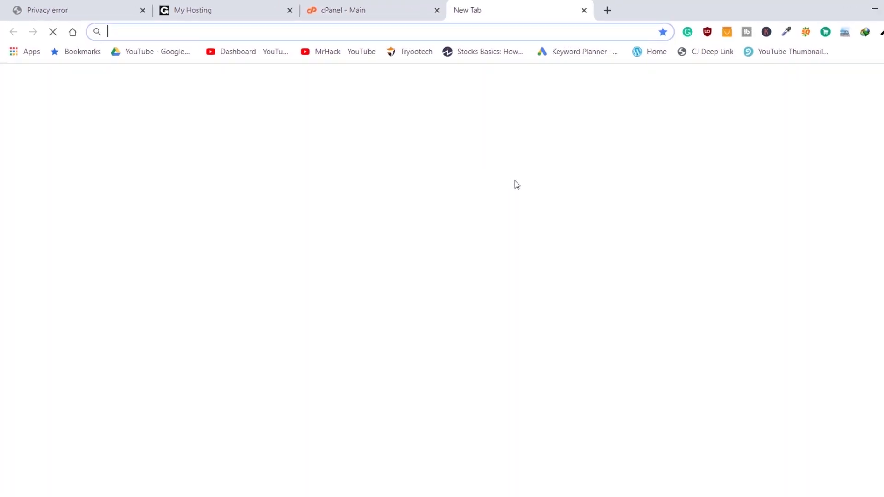
type("sslforfree")
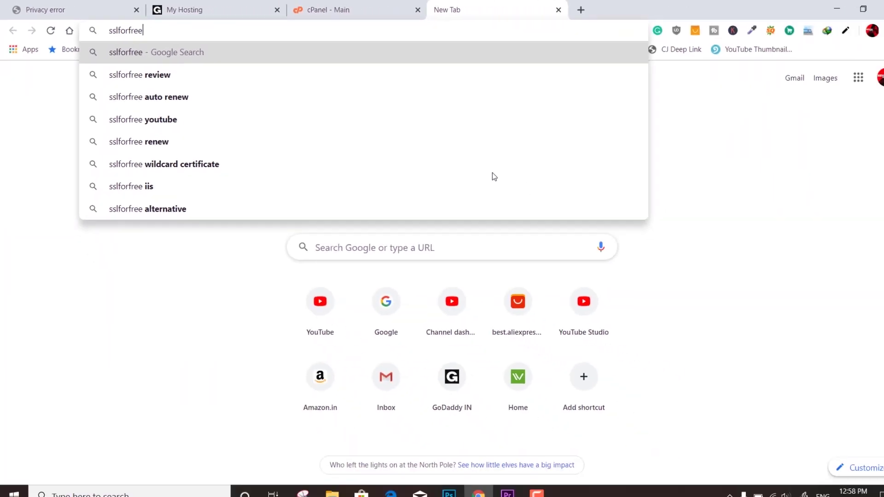
key("Return")
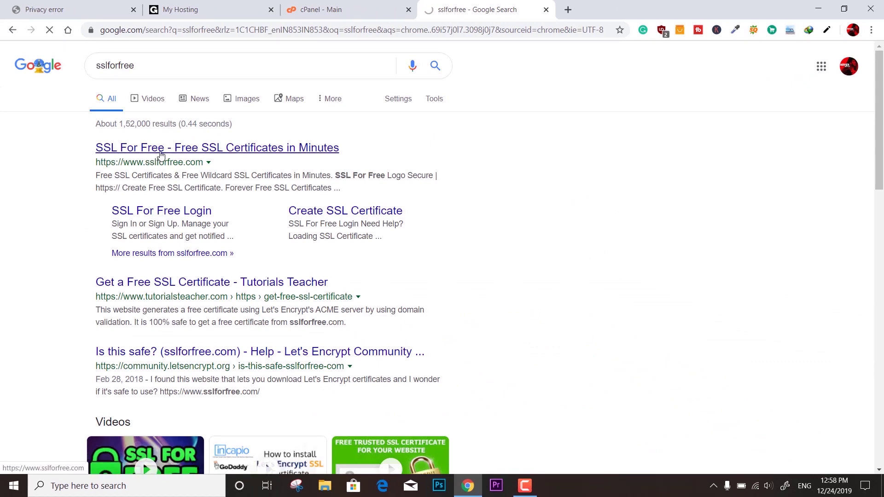
left_click(160, 155)
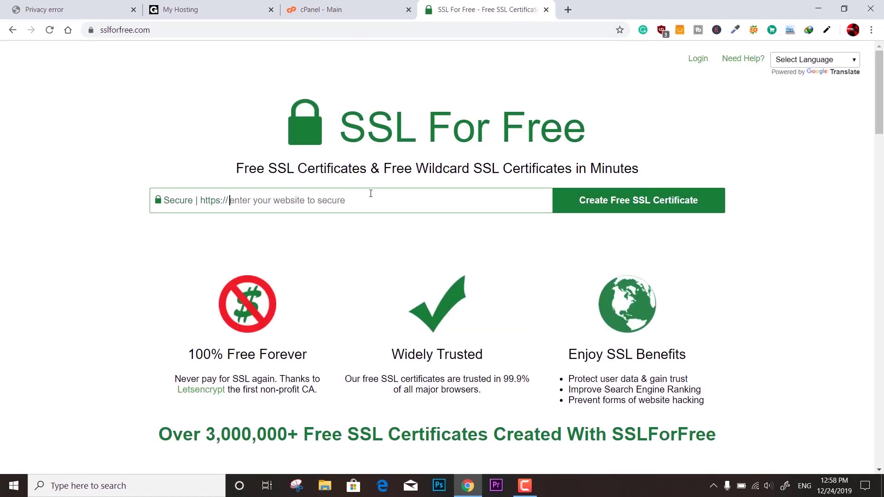
left_click(69, 9)
left_click(194, 28)
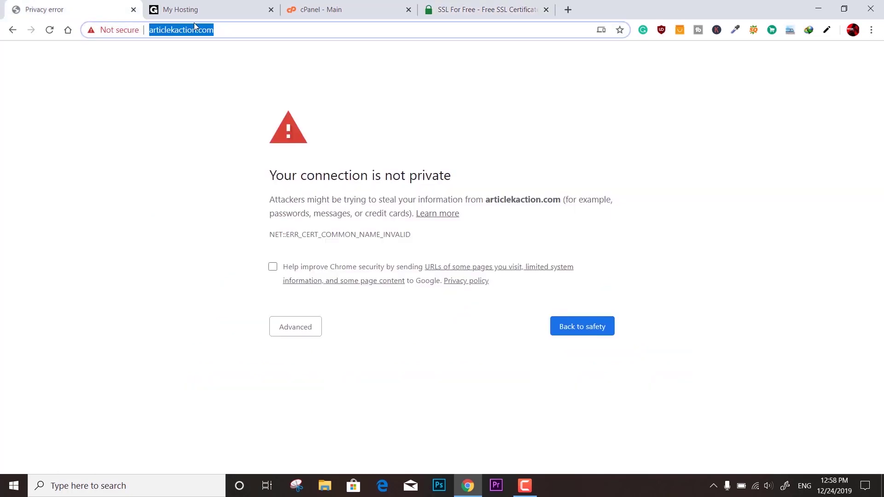
right_click(204, 35)
left_click(245, 114)
left_click(483, 9)
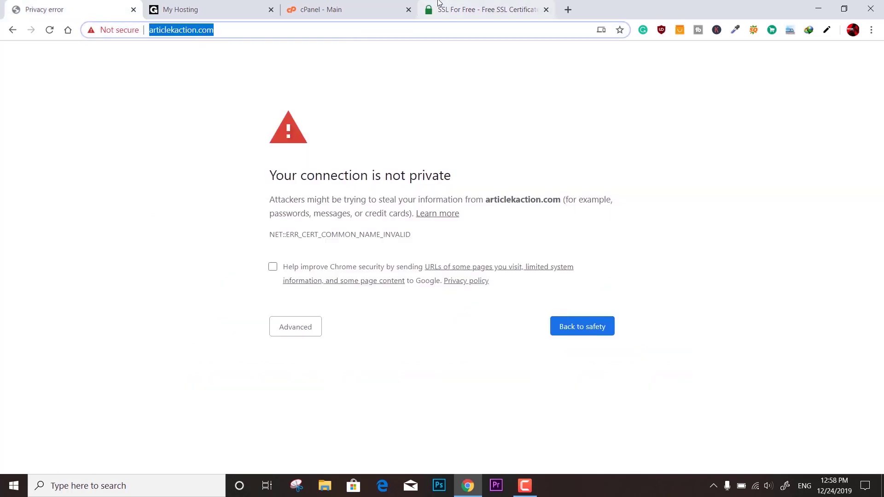
right_click(291, 195)
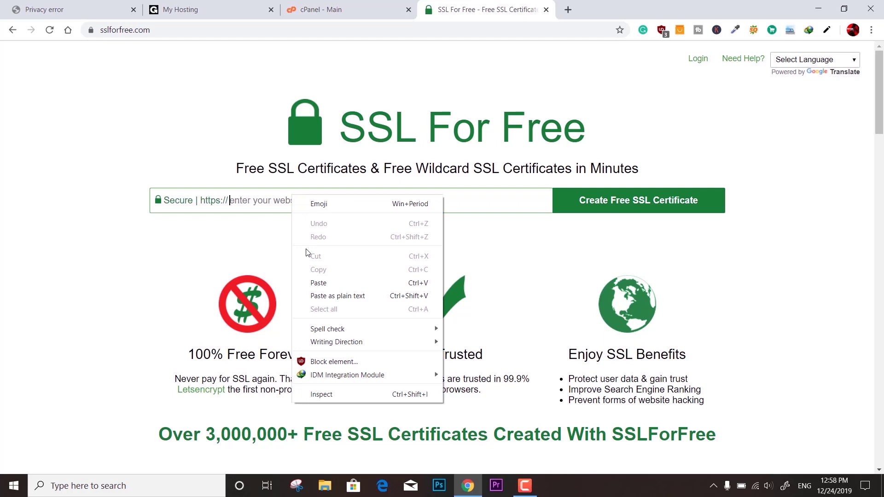
left_click(313, 280)
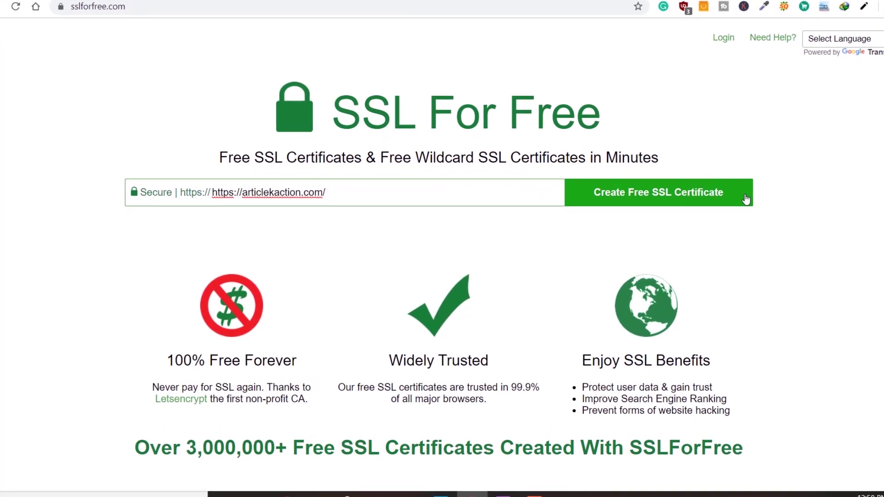
left_click(642, 202)
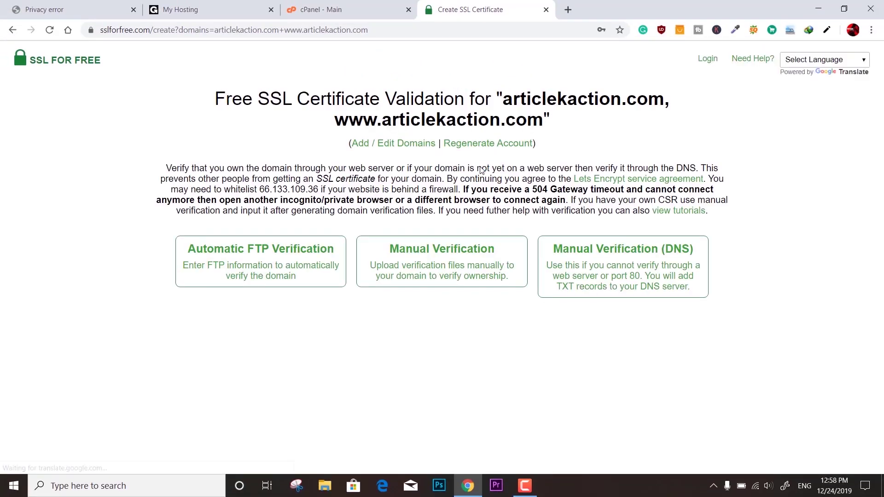
Choose Manual Verification for the domain and generate its verification files and upload instructions.
left_click(459, 262)
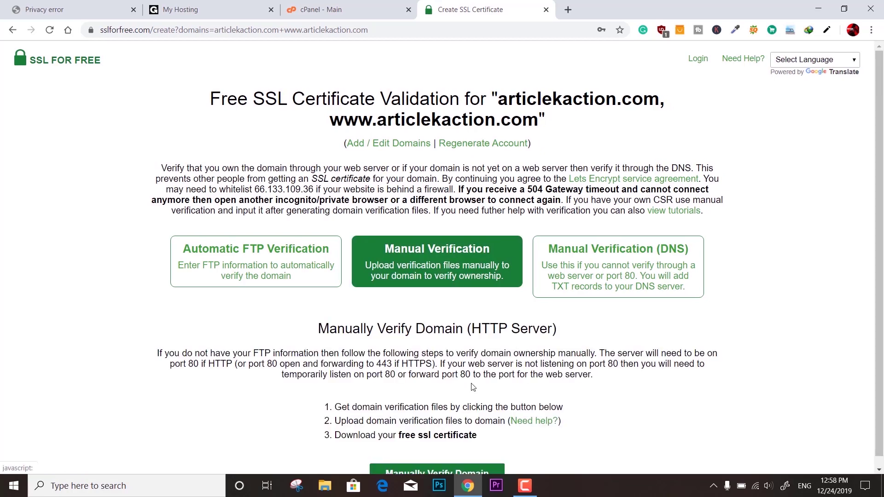
scroll(473, 387, "down", 1)
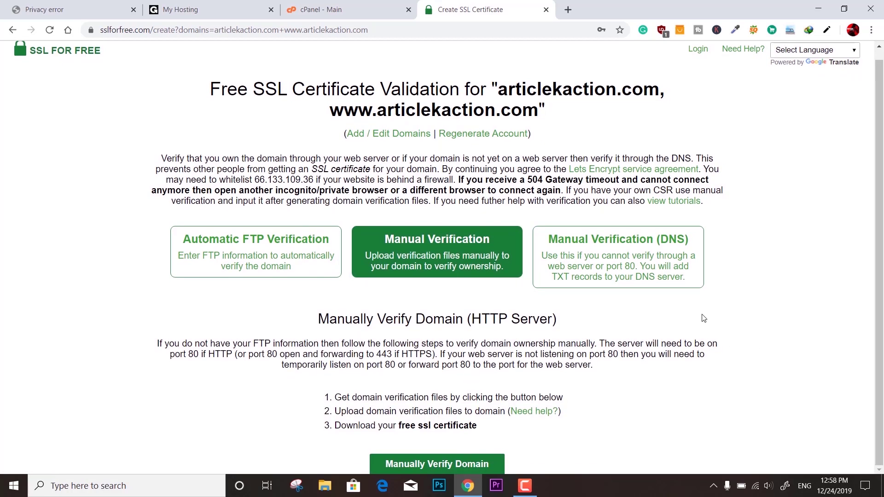
left_click(430, 464)
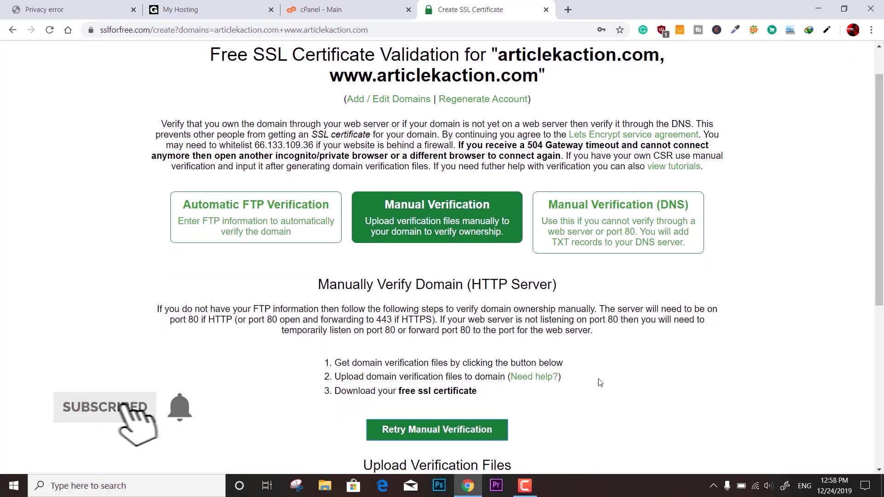
scroll(599, 382, "down", 7)
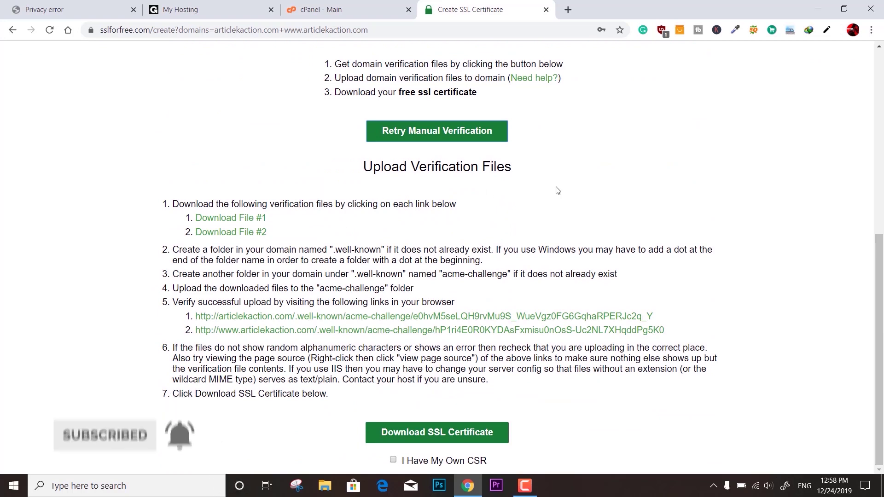
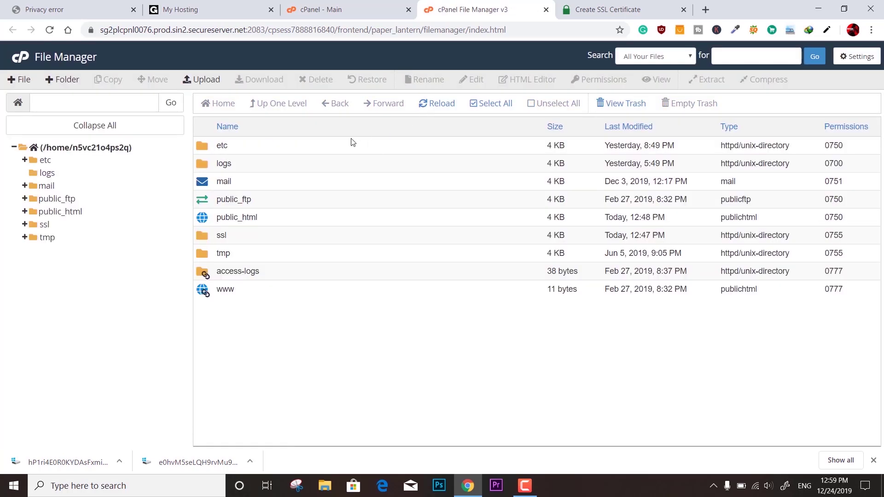
Open the public_html folder and turn on Show Hidden Files (dotfiles) in the File Manager preferences.
left_click(47, 212)
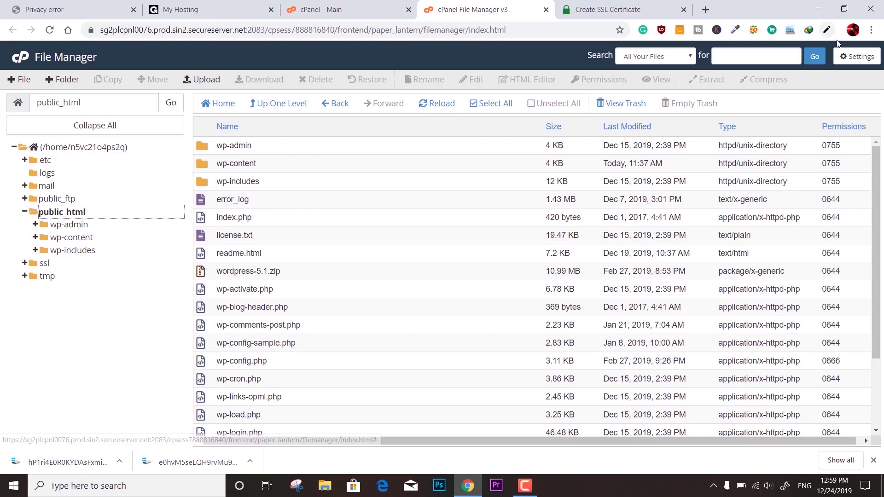
left_click(851, 65)
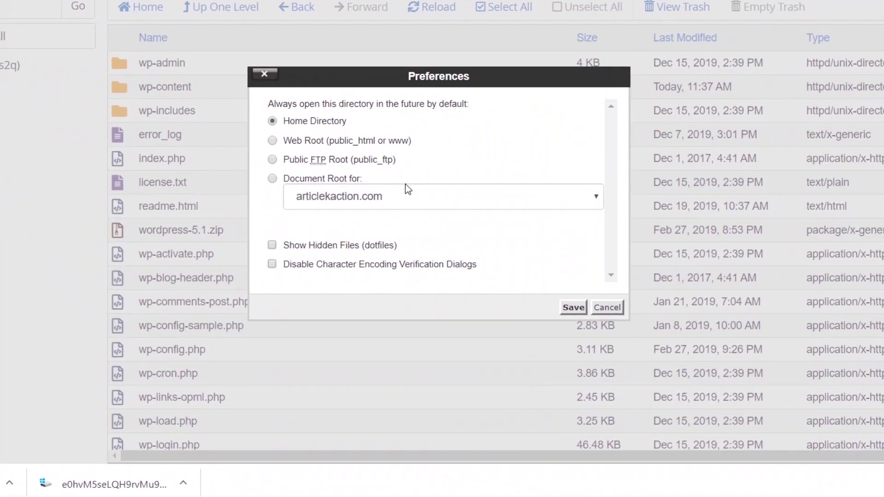
left_click(272, 246)
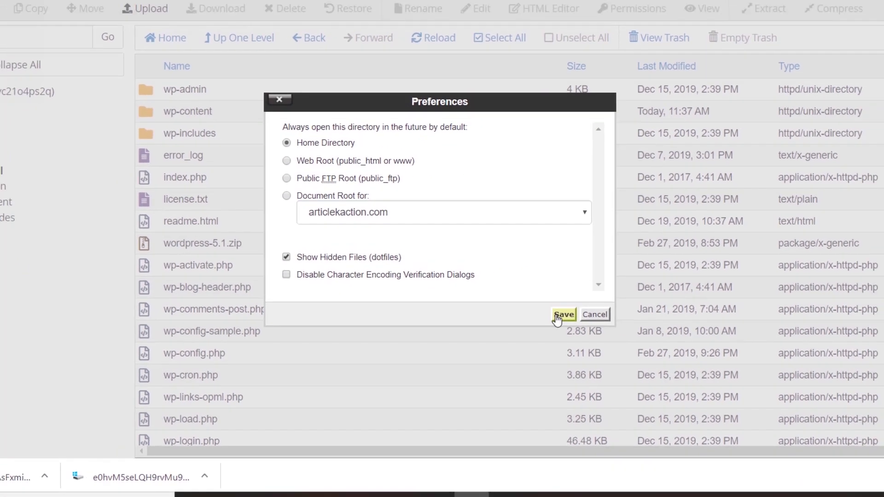
left_click(573, 307)
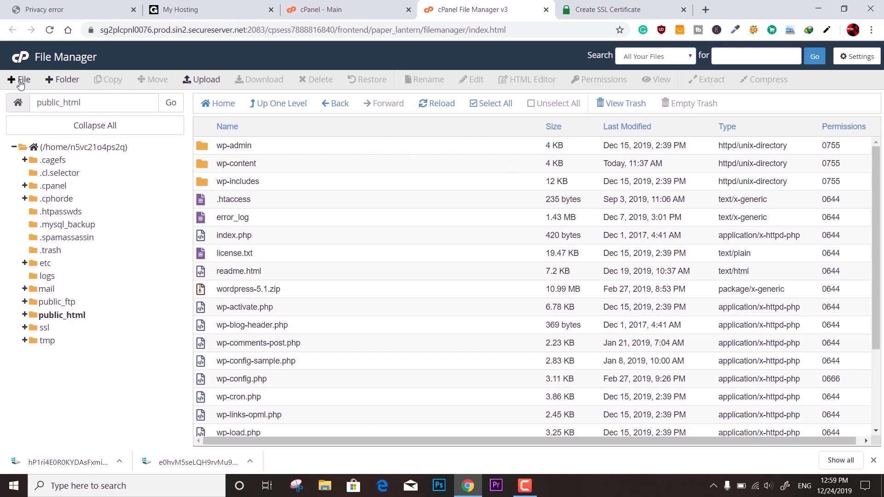
Create a new folder named .well-known inside public_html, checking the name against the SSL For Free instructions.
left_click(64, 85)
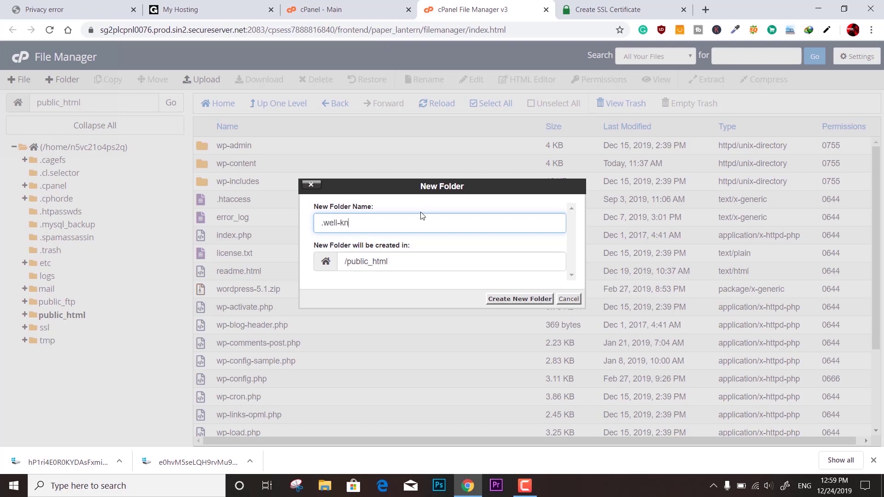
left_click(590, 9)
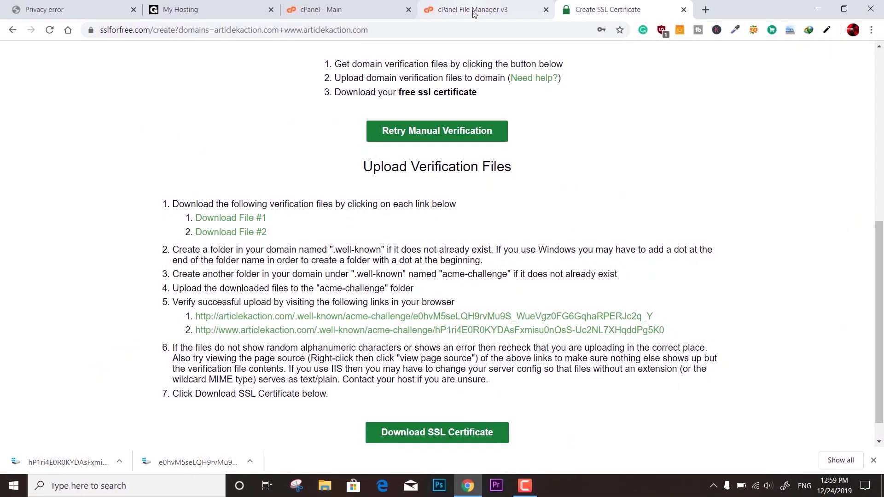
left_click(473, 14)
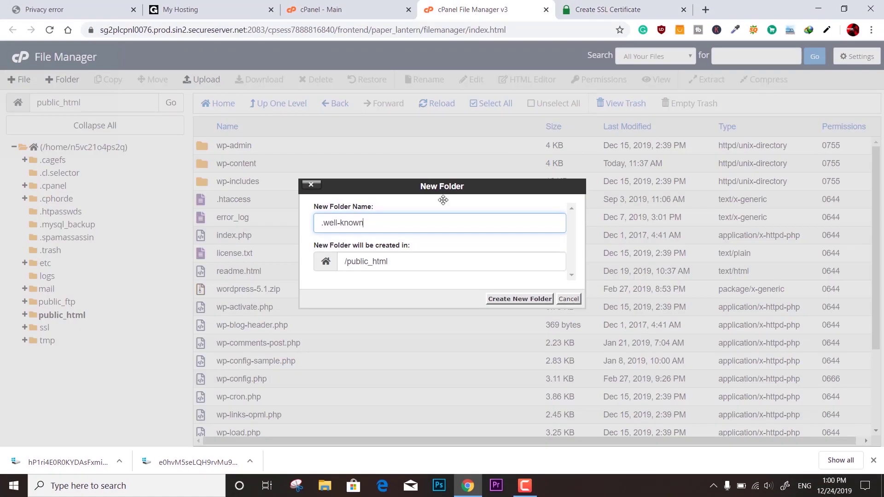
left_click(524, 300)
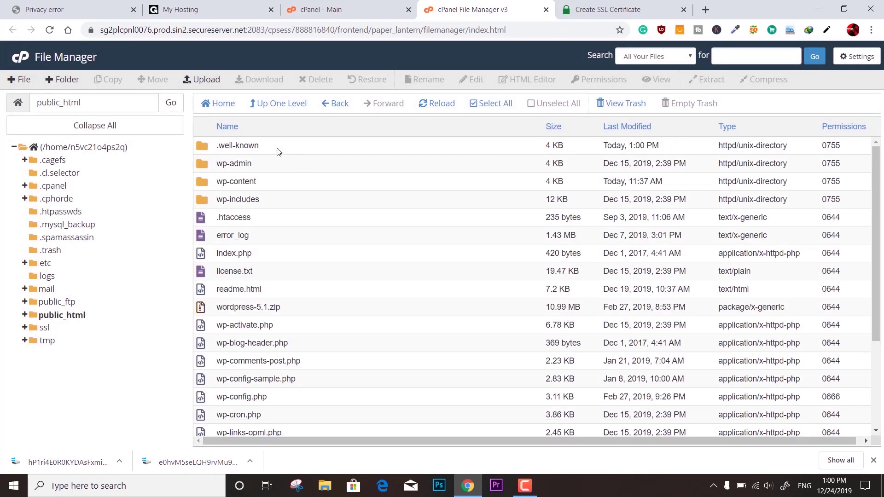
Open the .well-known folder and create an acme-challenge folder in it, copying the name from the SSL For Free instructions.
double_click(277, 152)
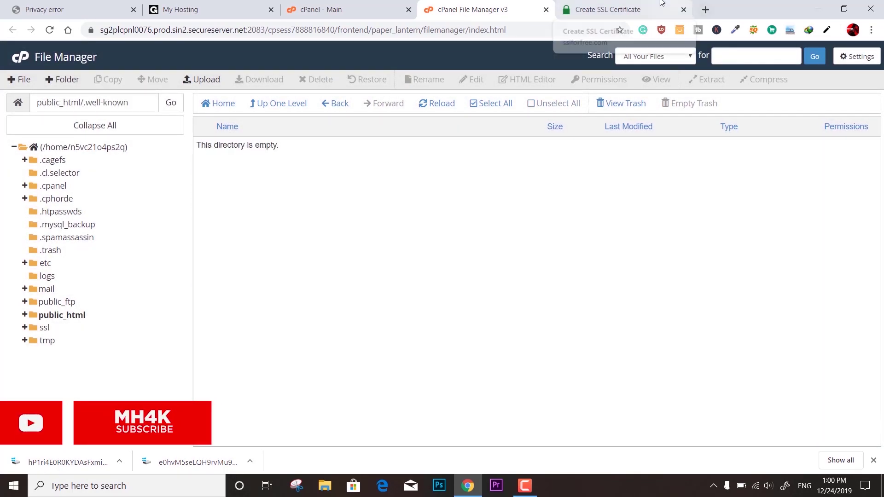
left_click(662, 3)
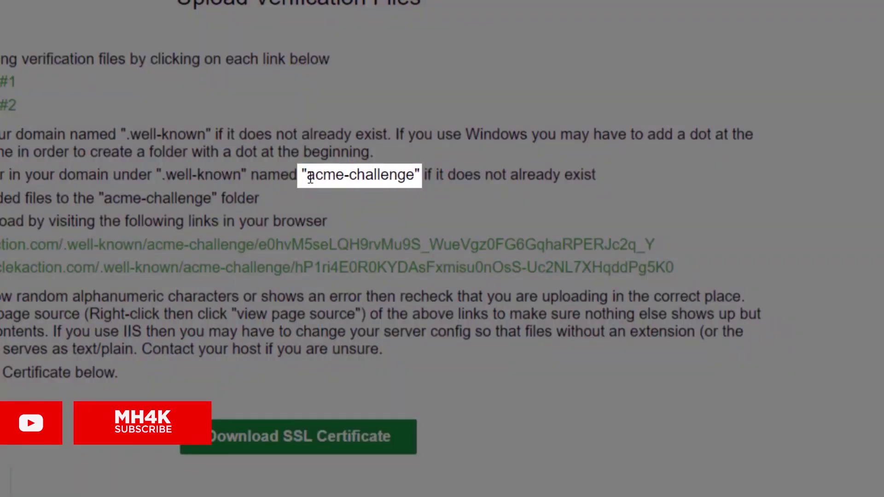
left_click_drag(309, 179, 414, 178)
key("ctrl+c")
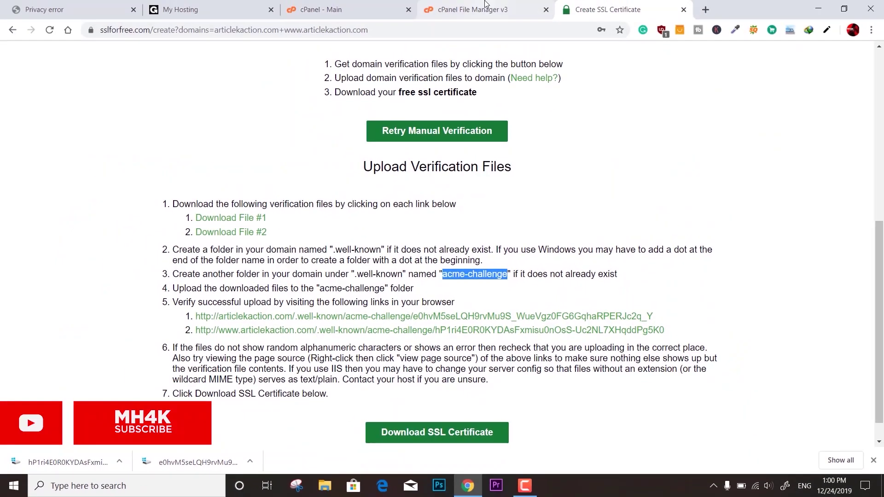
key("ctrl+shift+Tab")
left_click(54, 81)
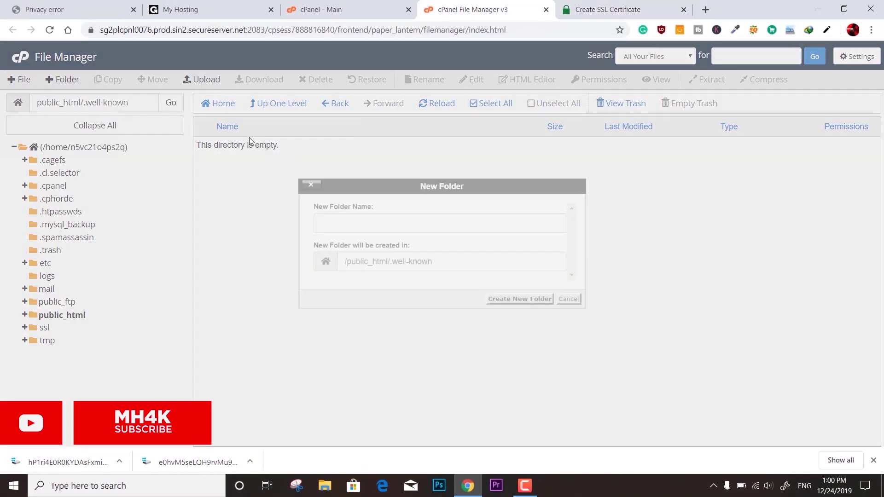
key("ctrl+v")
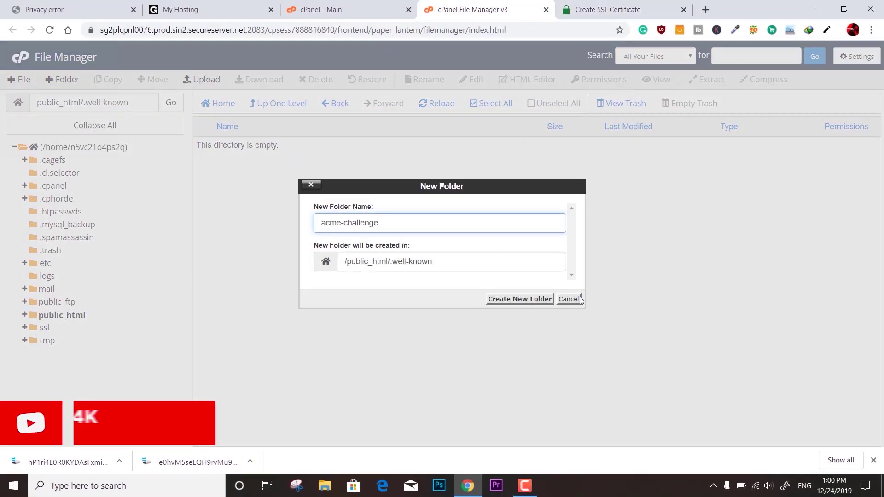
left_click(529, 300)
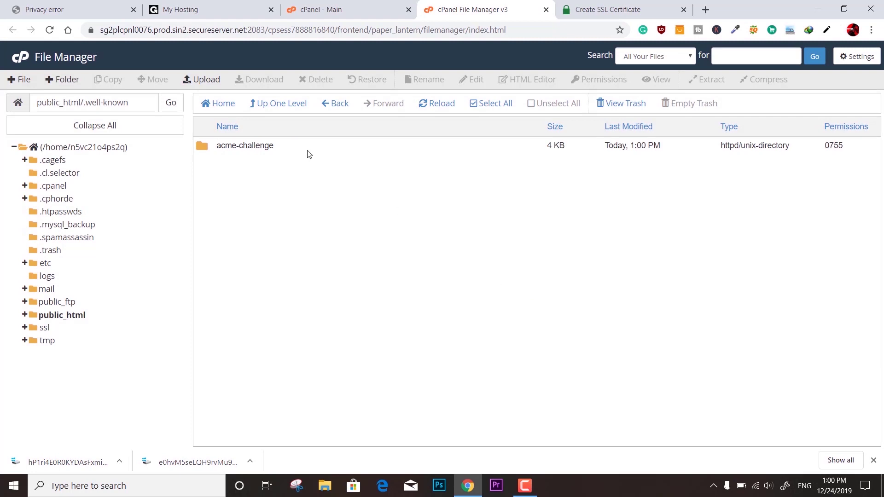
Check the upload instruction on the SSL For Free page and open the acme-challenge folder in File Manager.
left_click(613, 9)
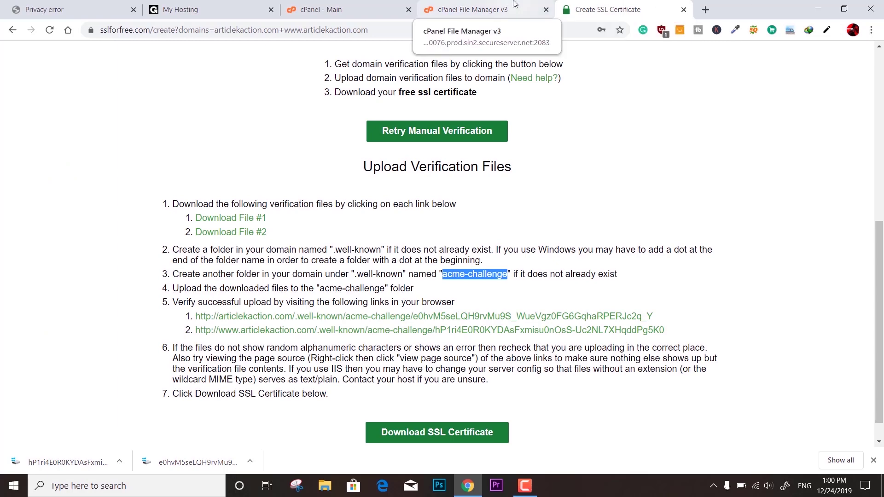
left_click(530, 10)
left_click(261, 146)
left_click(260, 146)
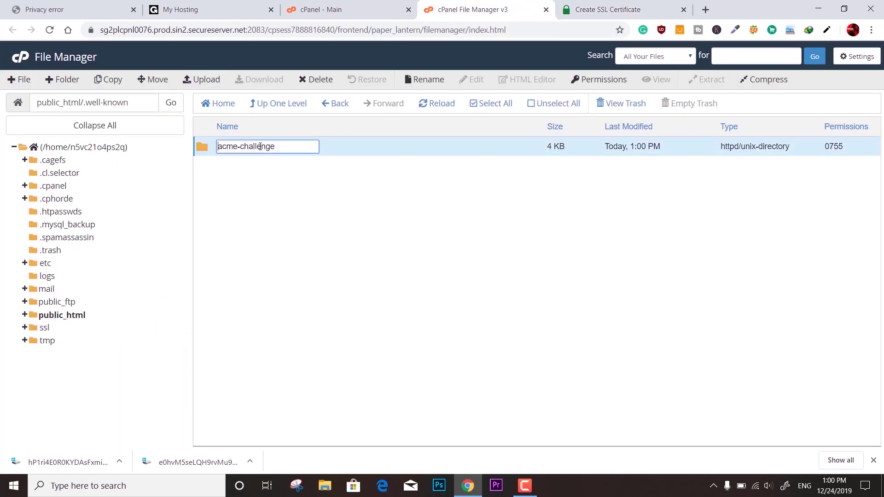
double_click(260, 146)
left_click(355, 154)
double_click(355, 153)
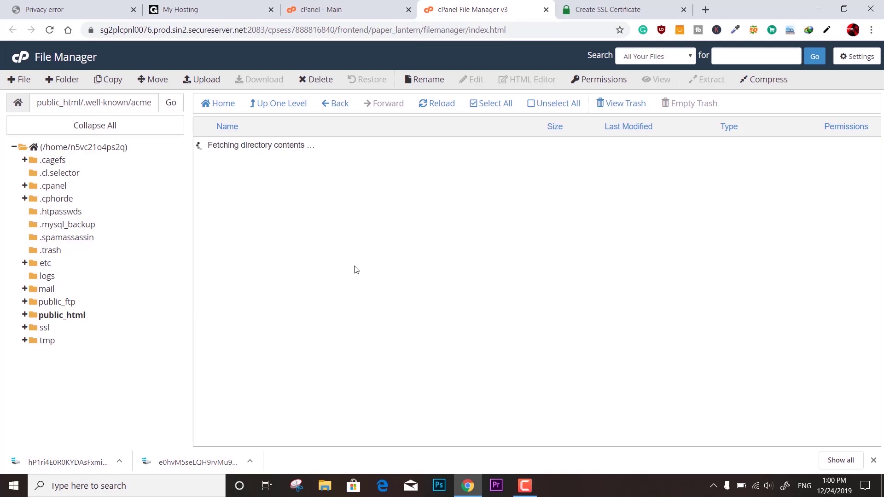
Upload both downloaded verification files to the acme-challenge folder, then return to the folder and reload its listing.
left_click(217, 83)
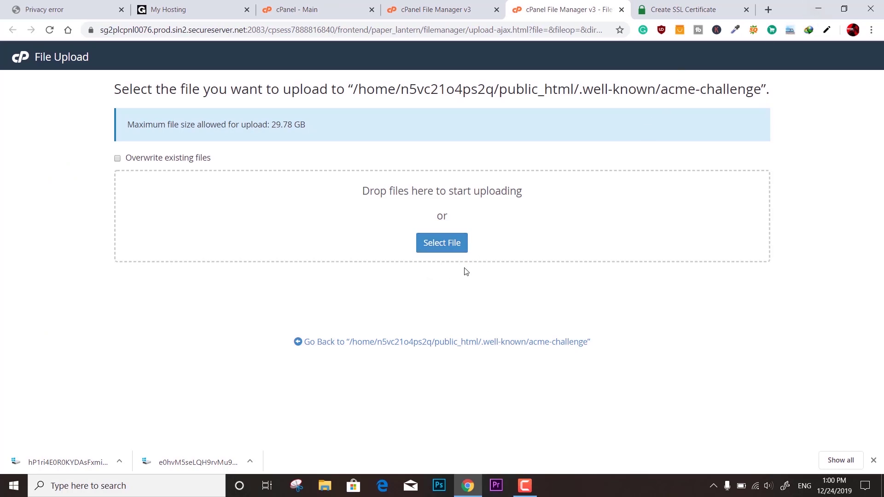
left_click_drag(60, 462, 455, 240)
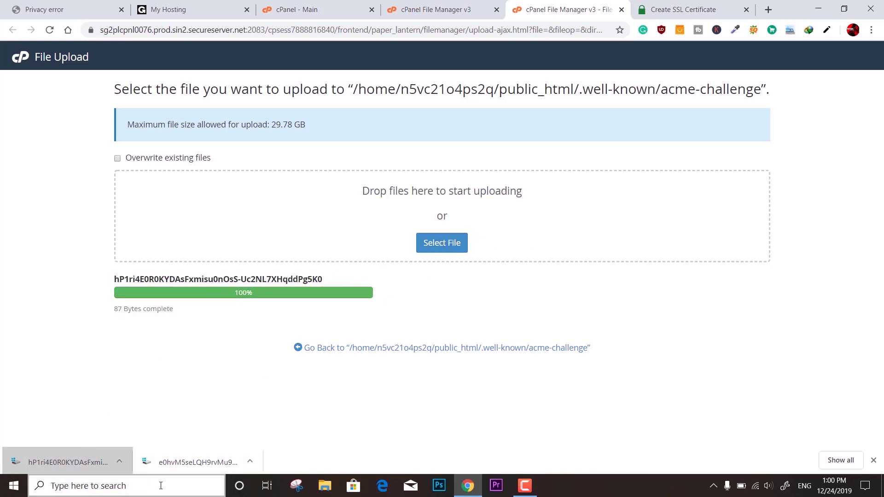
left_click_drag(181, 468, 420, 239)
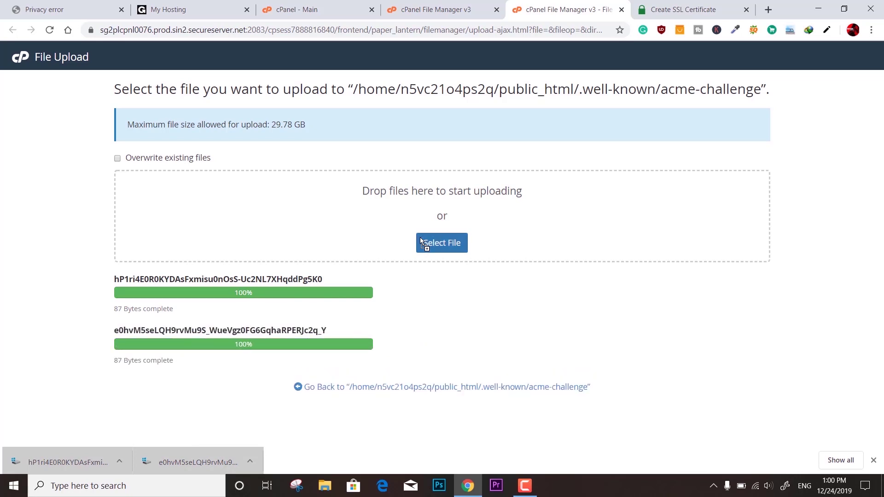
left_click(406, 389)
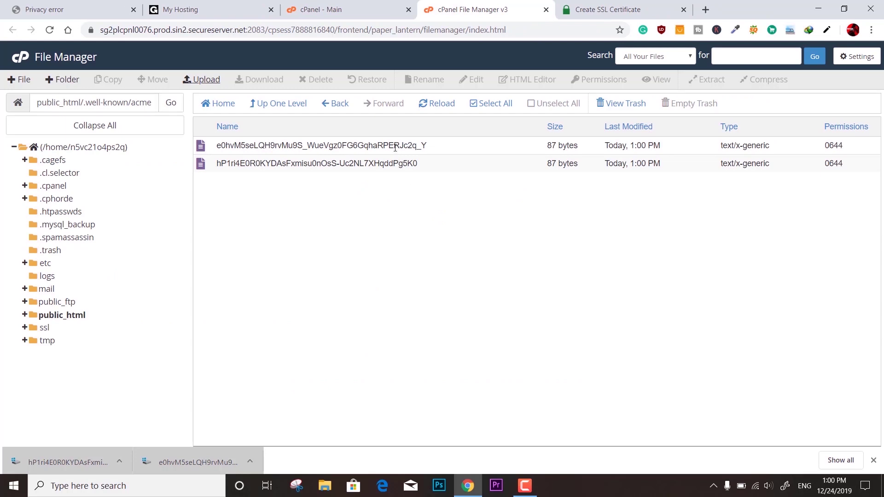
left_click(437, 103)
Visit both verification links listed on the SSL For Free page to check the uploaded files, closing each page after viewing.
left_click(613, 9)
scroll(653, 204, "up", 8)
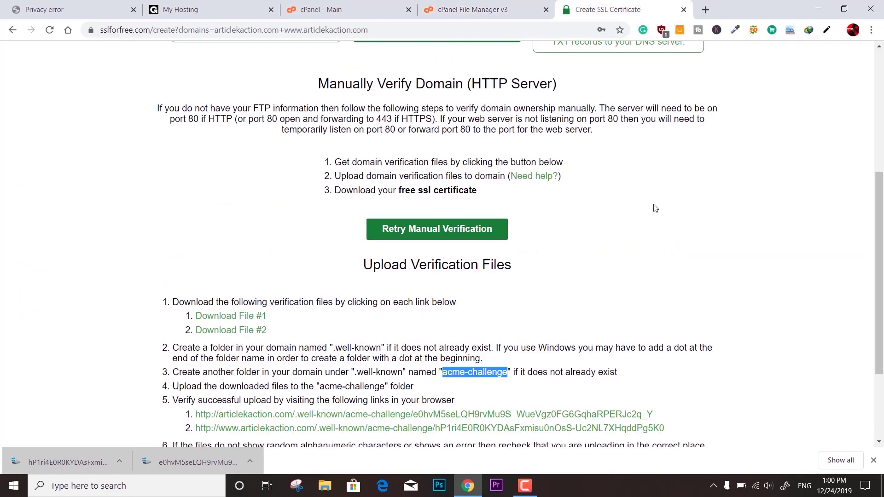
scroll(655, 208, "down", 8)
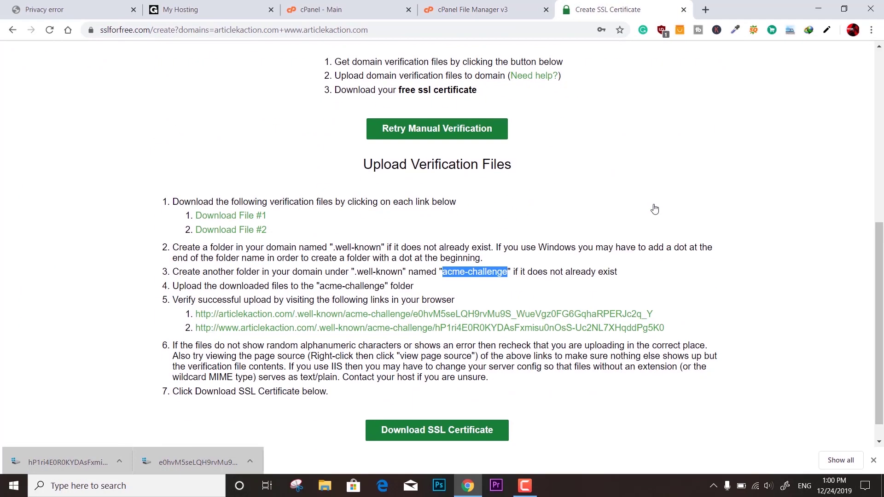
left_click(361, 268)
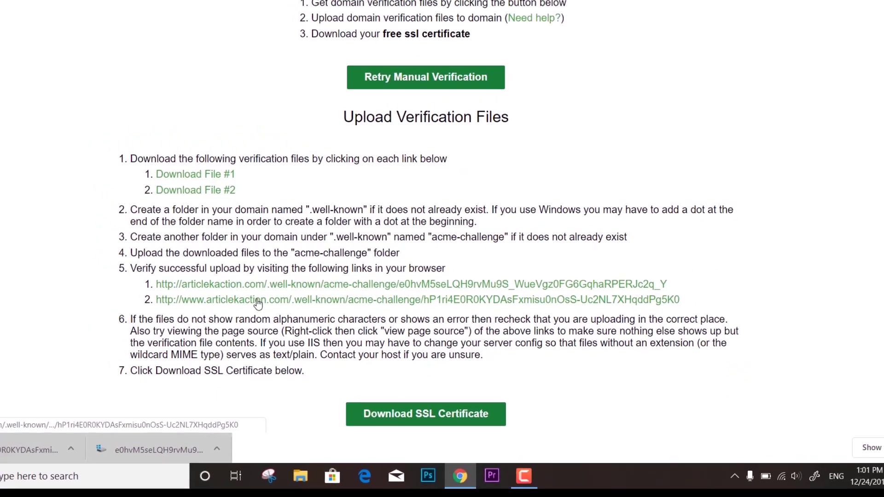
left_click(300, 285)
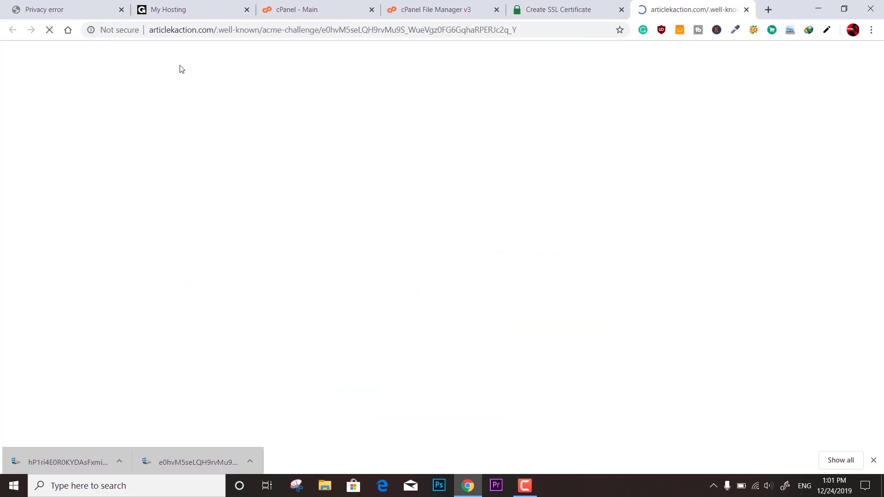
left_click_drag(364, 51, 3, 74)
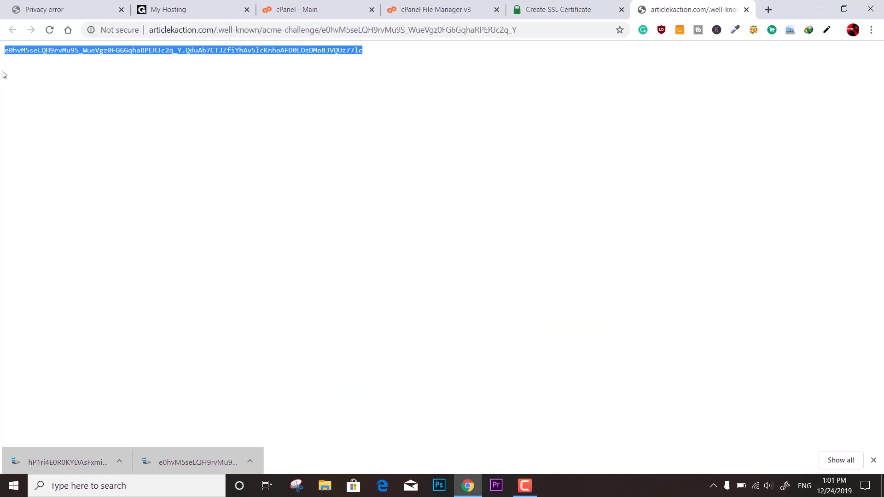
left_click(747, 10)
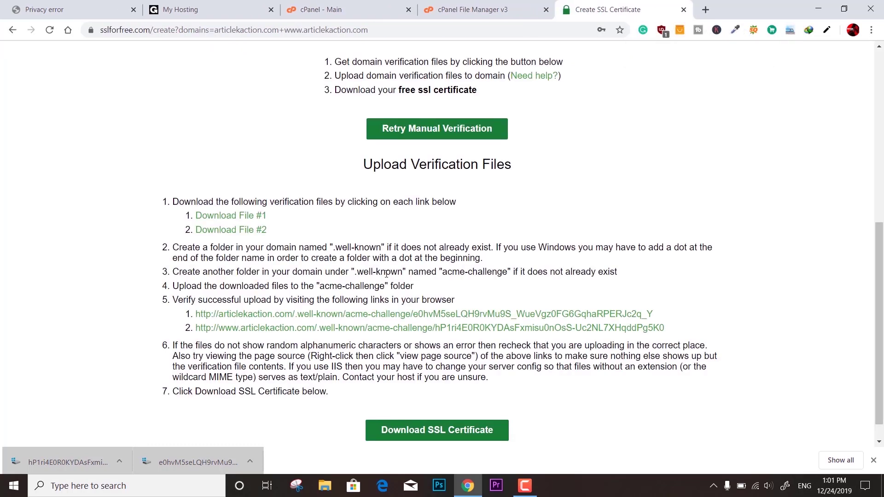
left_click(392, 328)
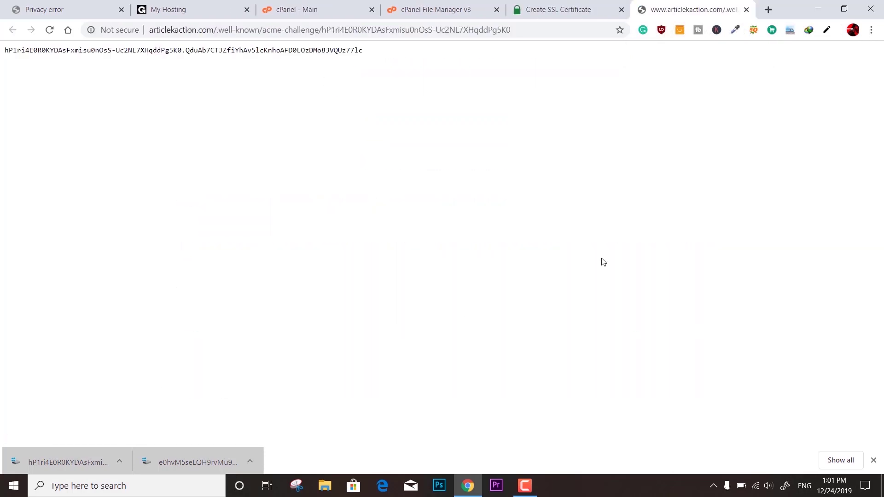
left_click(747, 10)
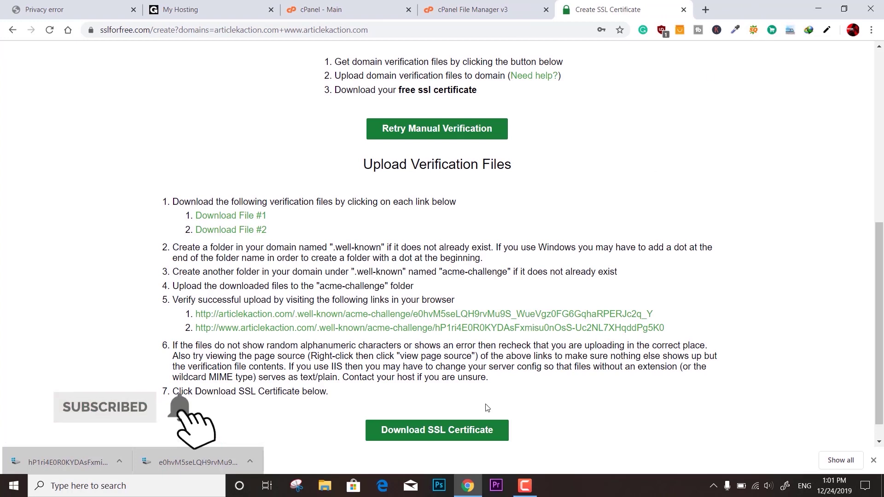
Generate the SSL certificate without an own CSR and look through the certificate, private key, CA bundle and installation notes.
scroll(486, 428, "down", 1)
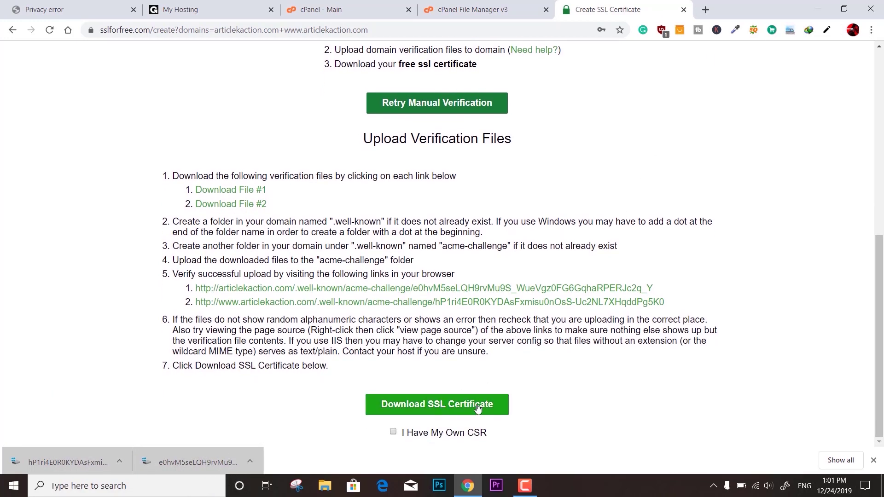
left_click(505, 408)
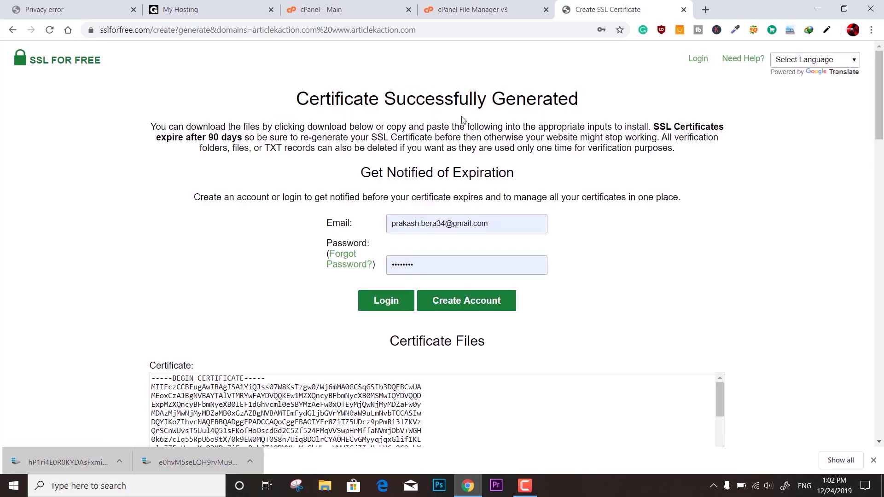
scroll(580, 210, "down", 3)
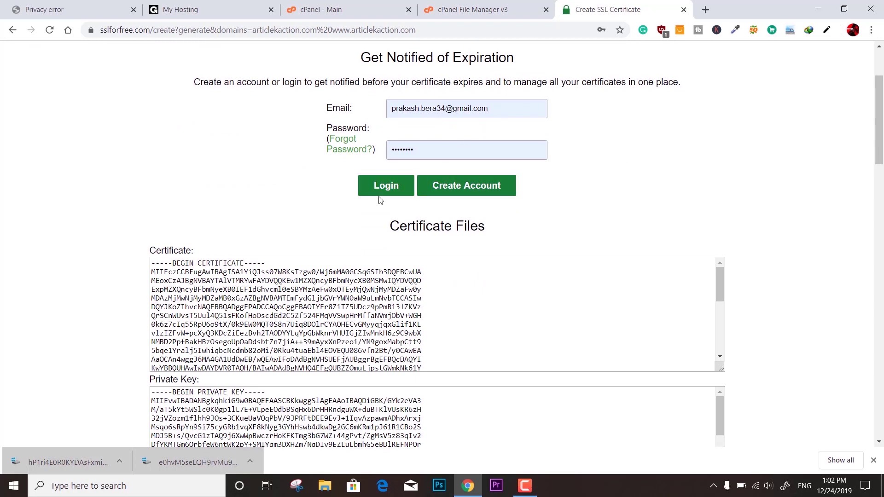
scroll(378, 206, "down", 2)
scroll(377, 203, "up", 1)
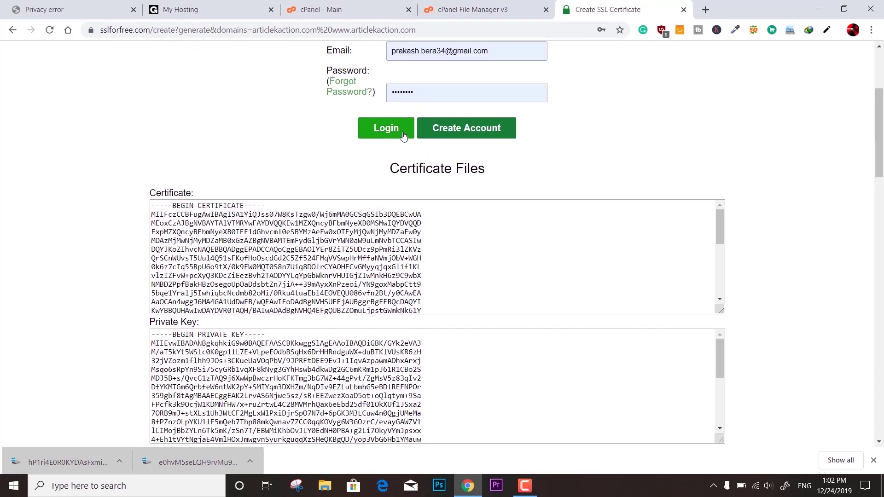
scroll(618, 213, "down", 10)
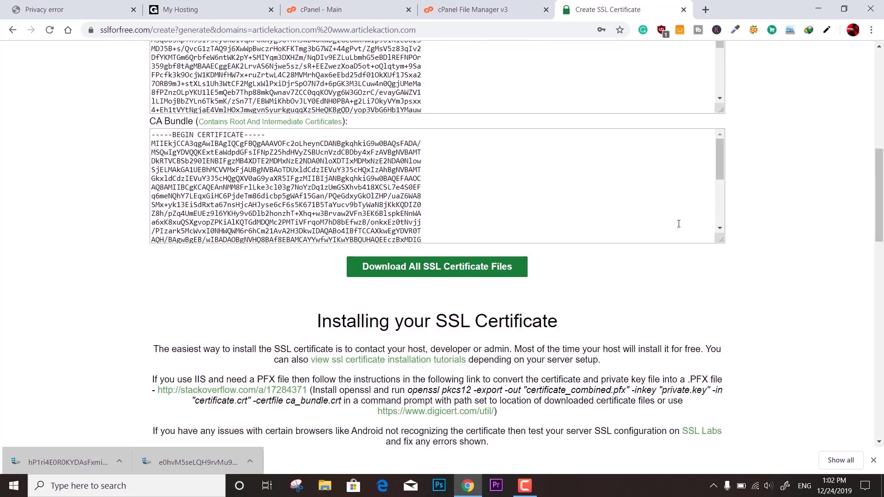
scroll(408, 173, "down", 3)
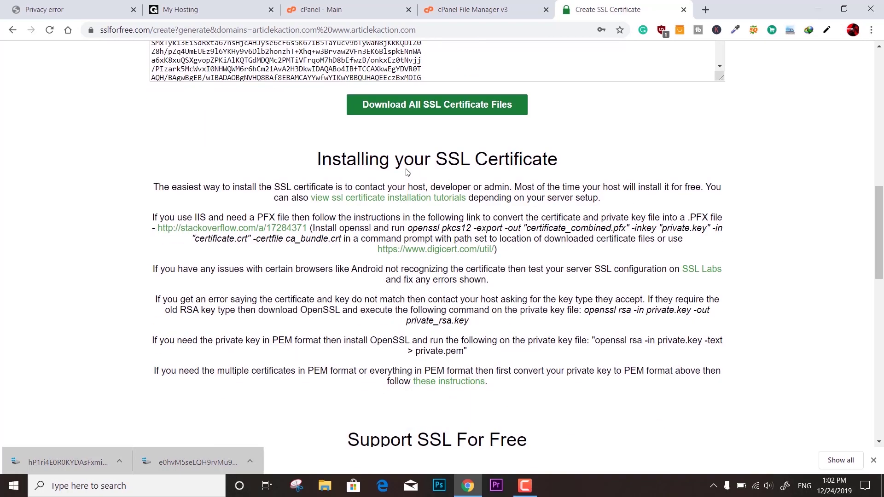
Download all SSL certificate files, open the downloaded sslforfree.zip archive and return to the main cPanel page.
left_click(400, 111)
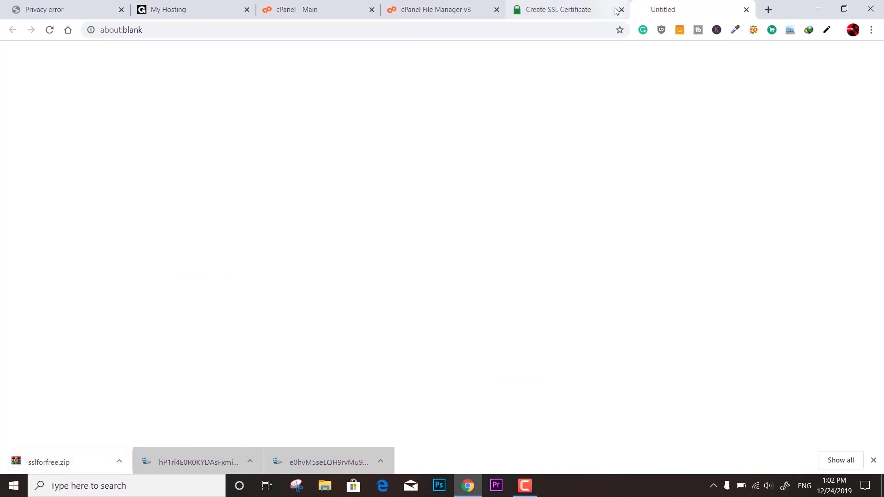
left_click(62, 472)
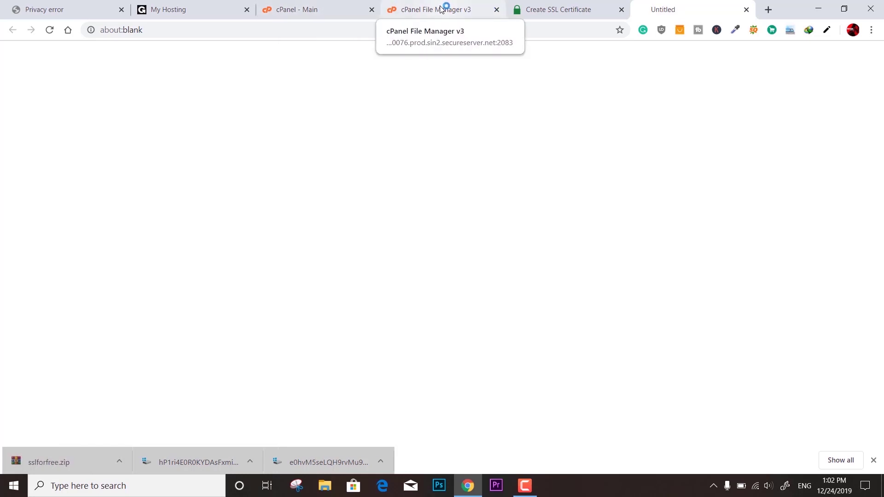
left_click(336, 8)
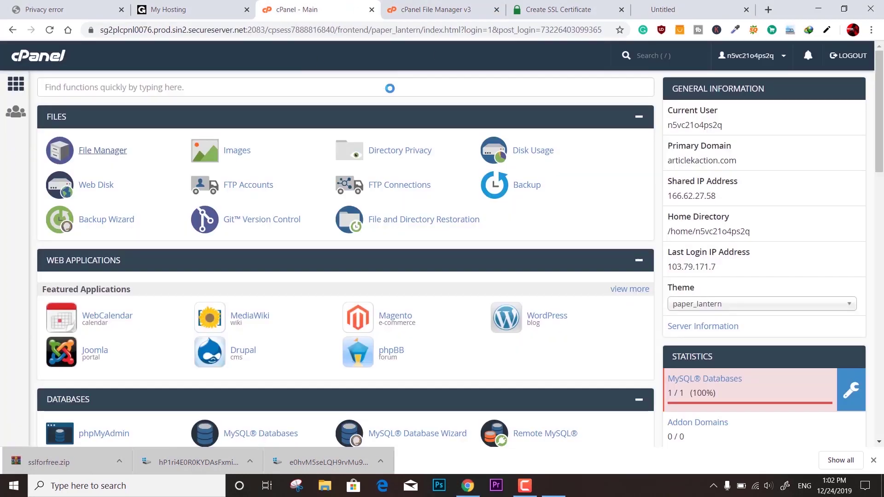
Extract ca_bundle.crt, certificate.crt and private.key into a new sslforfree folder on the Desktop, then close the archive.
left_click_drag(239, 230, 226, 183)
right_click(244, 185)
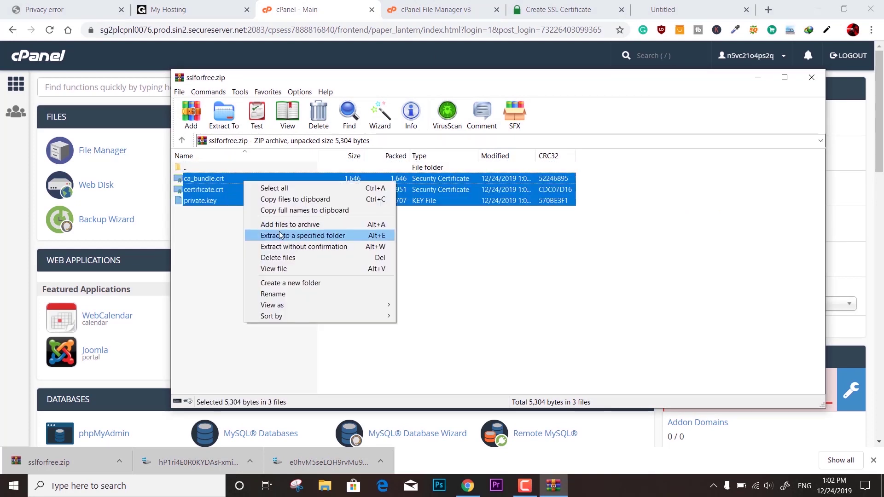
left_click(283, 234)
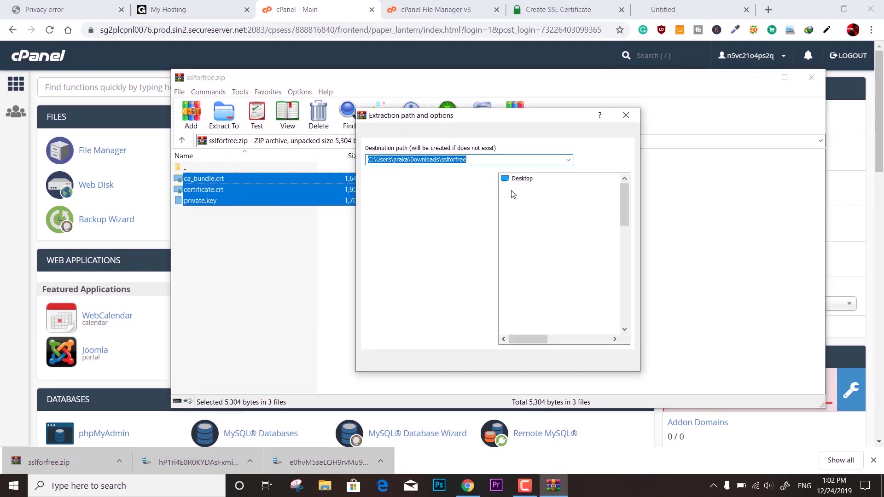
left_click(524, 179)
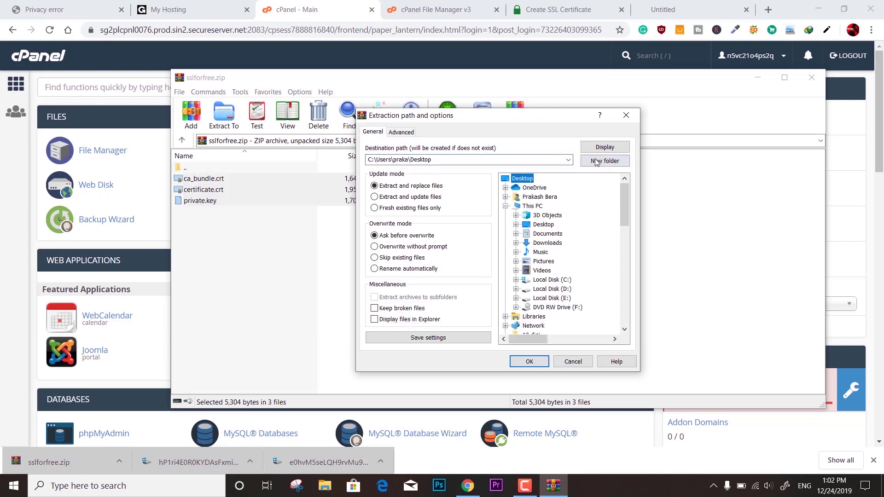
left_click(601, 161)
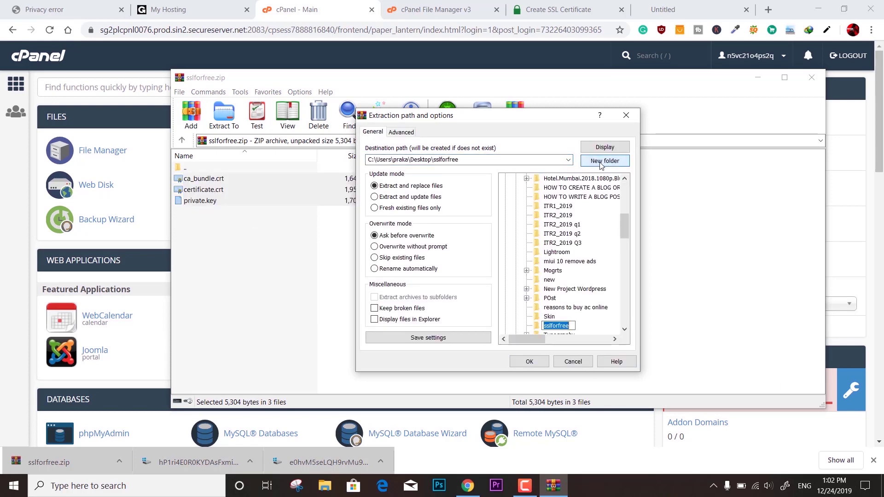
left_click(530, 361)
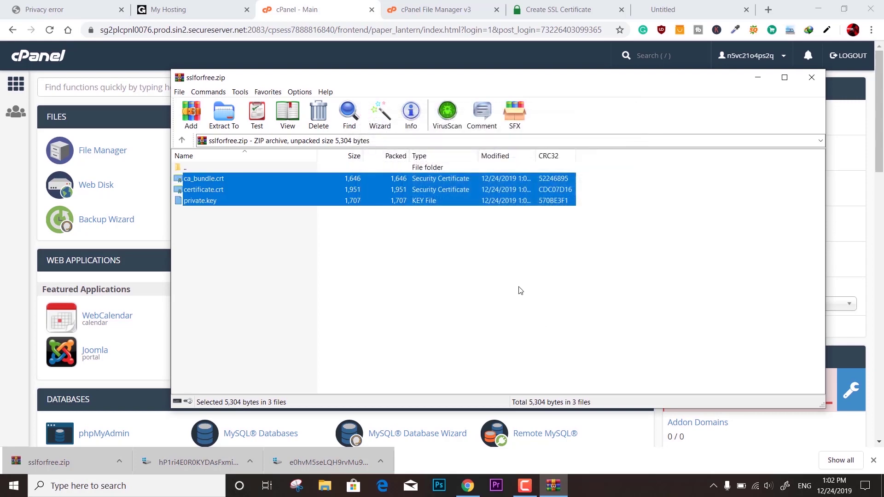
left_click(811, 78)
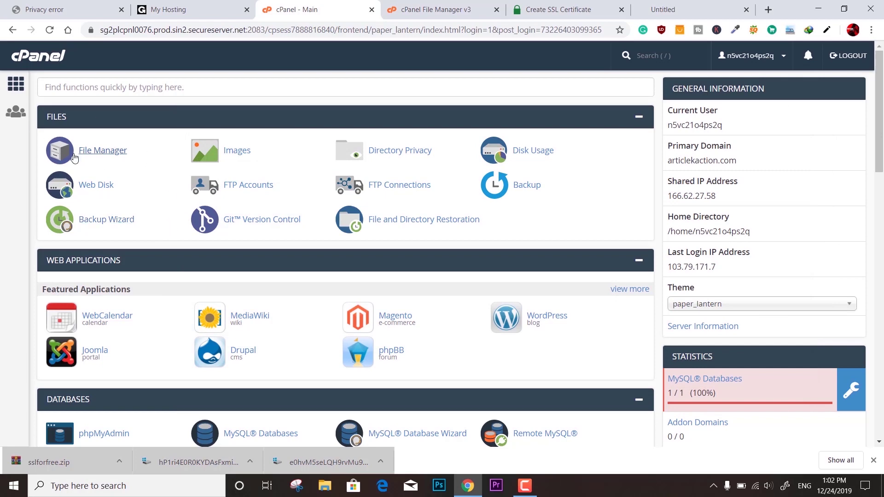
Close the SSL For Free page, the File Manager and the blank page, leaving the main cPanel page in view.
scroll(435, 148, "down", 6)
key("ctrl+Tab")
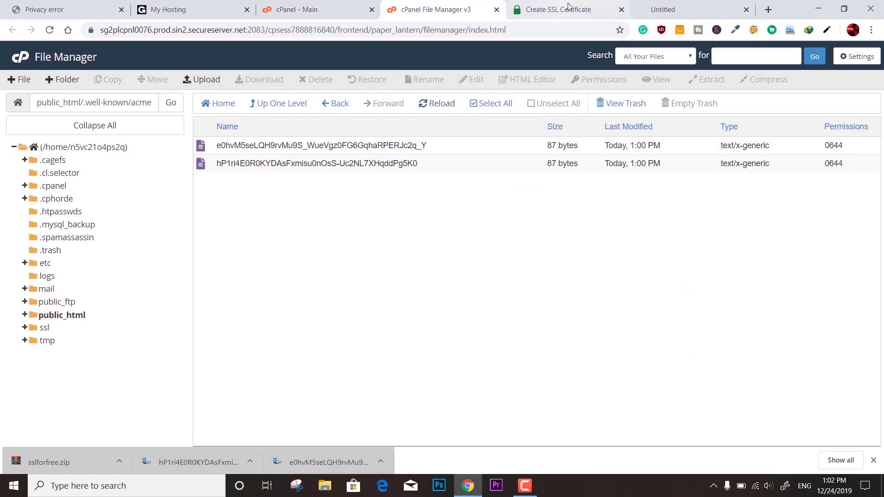
key("ctrl+Tab")
left_click(620, 11)
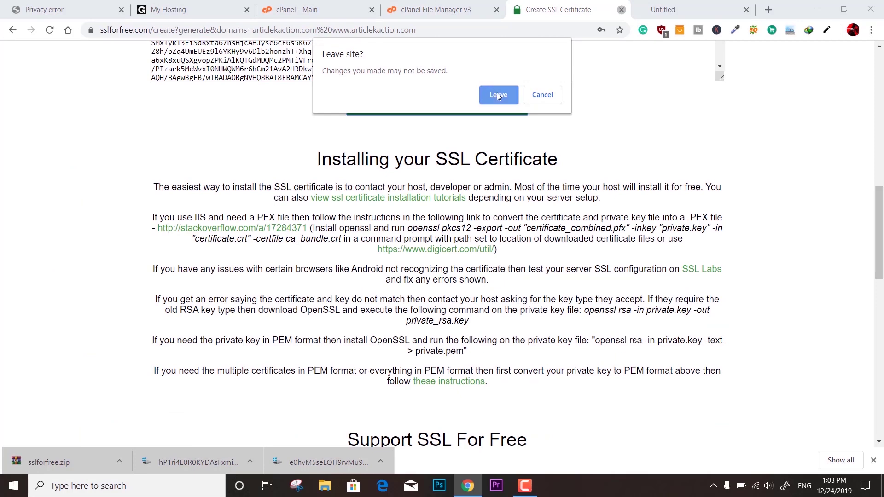
left_click(497, 92)
left_click(521, 13)
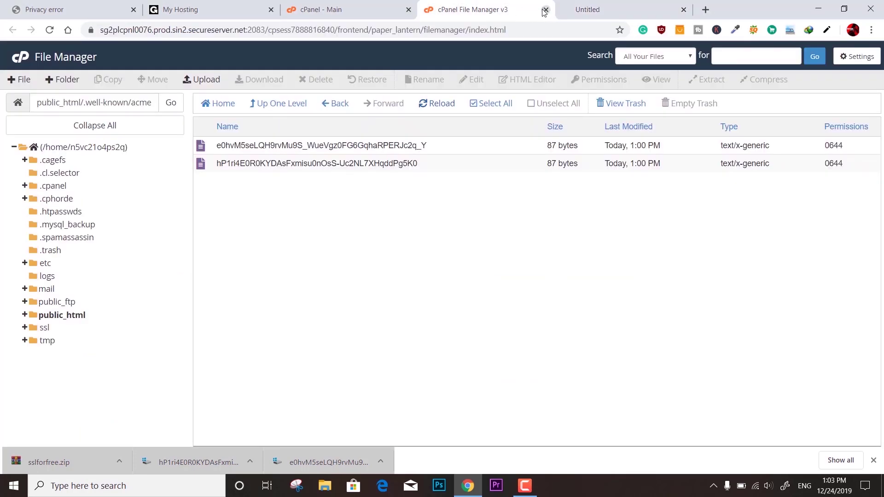
left_click(543, 12)
key("ctrl+shift+Tab")
left_click(541, 11)
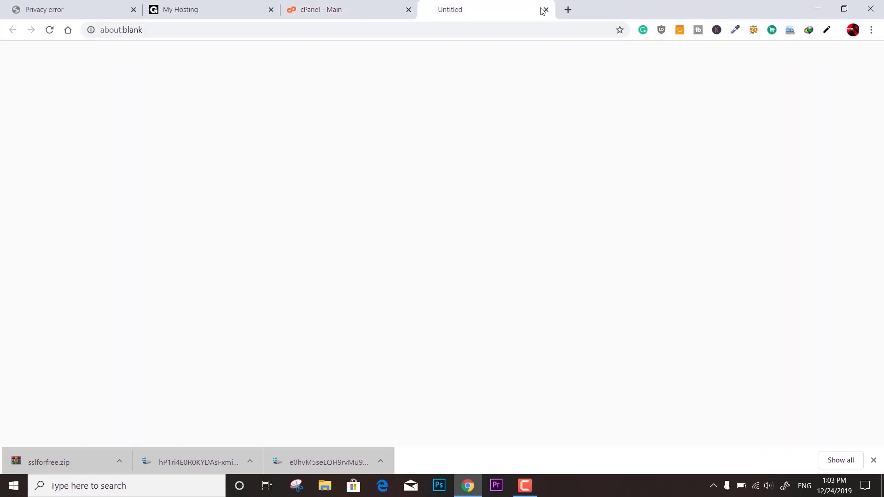
left_click(544, 9)
Open SSL/TLS from cPanel's Security section and go to the private key upload form.
scroll(391, 241, "down", 4)
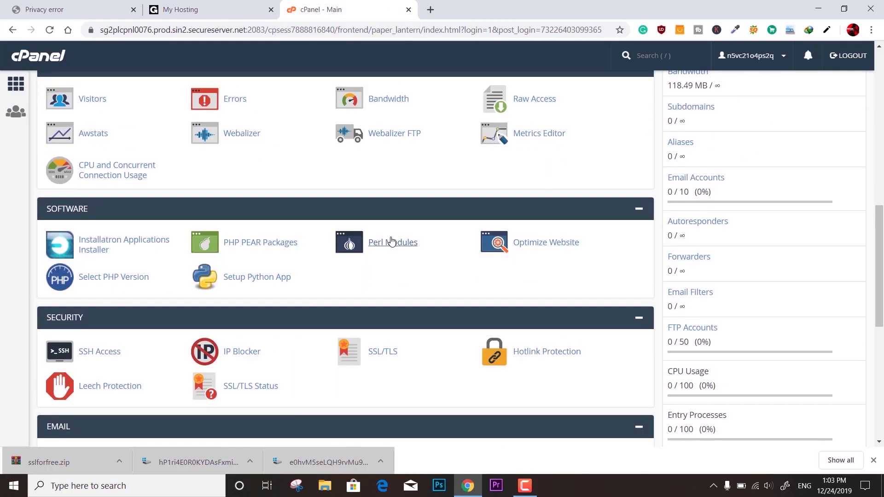
scroll(391, 241, "down", 5)
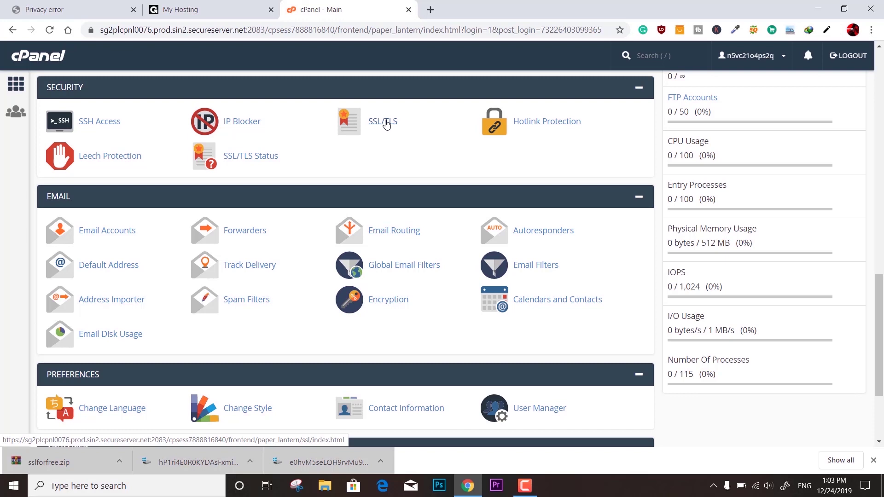
left_click(386, 124)
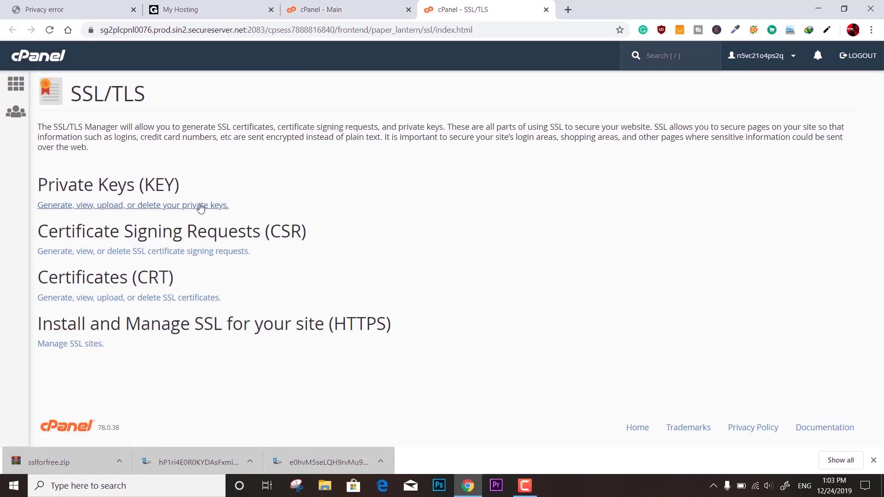
left_click(132, 205)
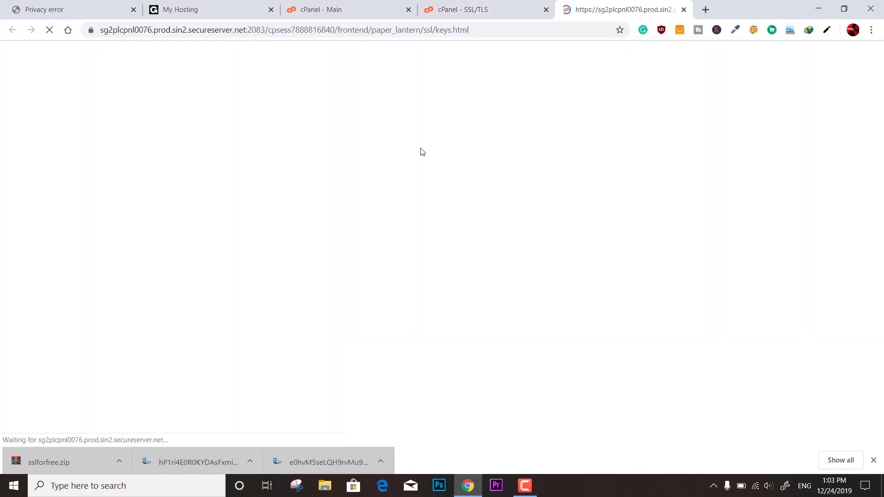
scroll(180, 329, "down", 5)
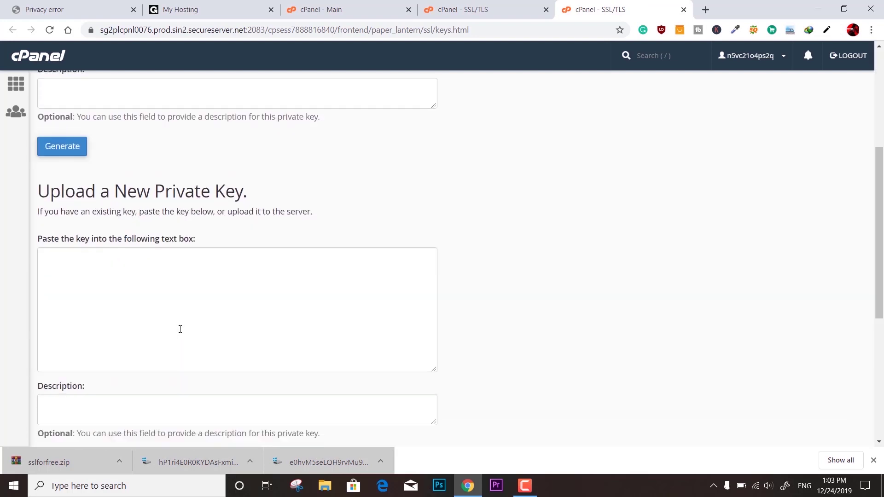
scroll(111, 230, "down", 6)
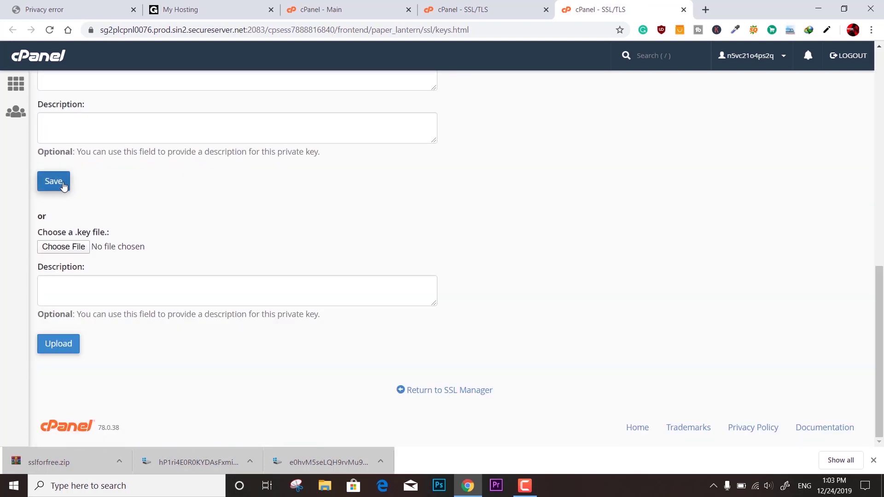
Upload private.key from the Desktop's sslforfree folder, check the list of keys on the server and close the private keys page.
left_click(73, 247)
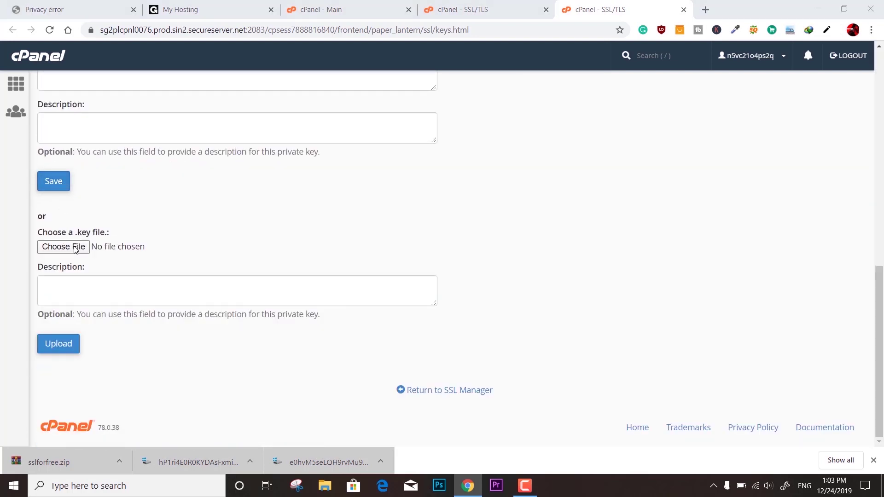
scroll(238, 158, "down", 3)
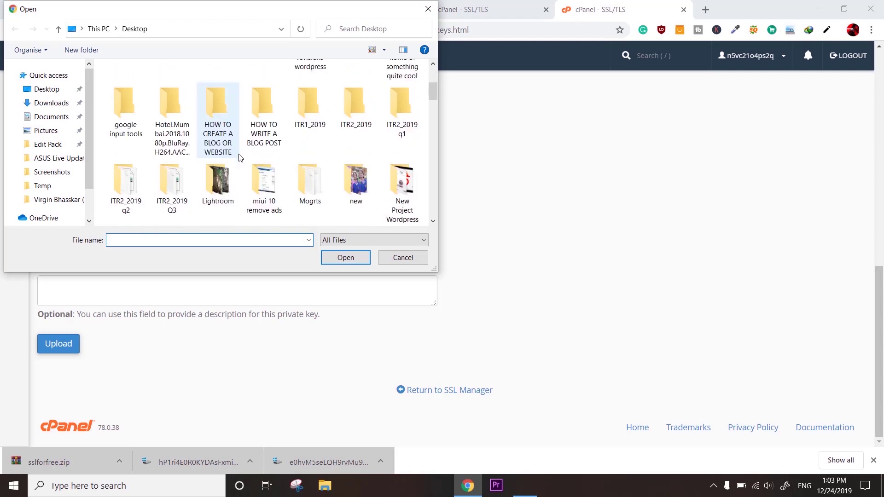
scroll(239, 158, "down", 3)
left_click(264, 119)
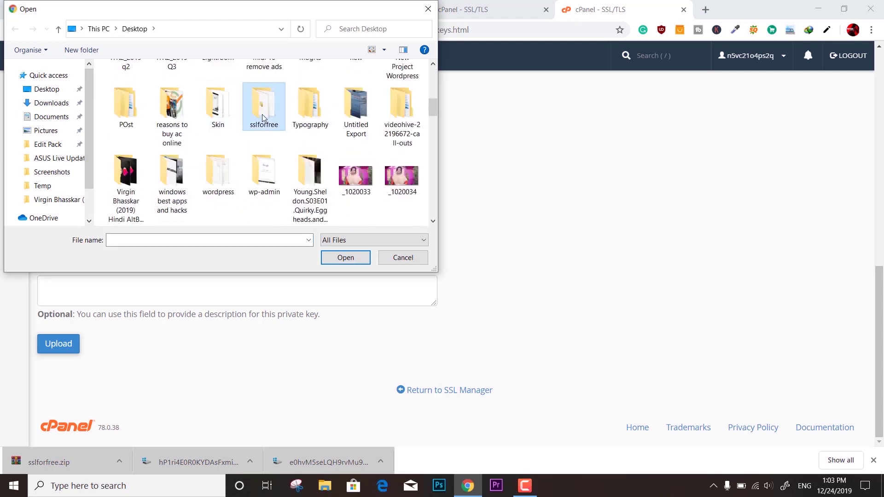
double_click(263, 118)
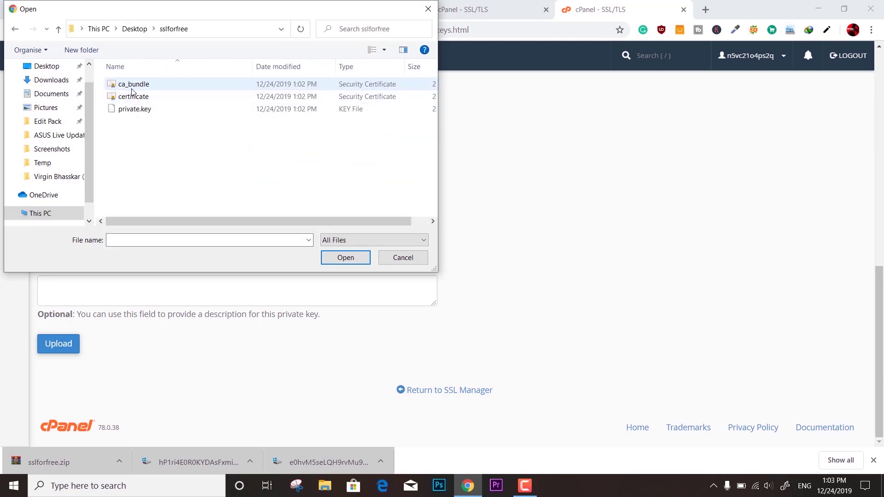
left_click(135, 108)
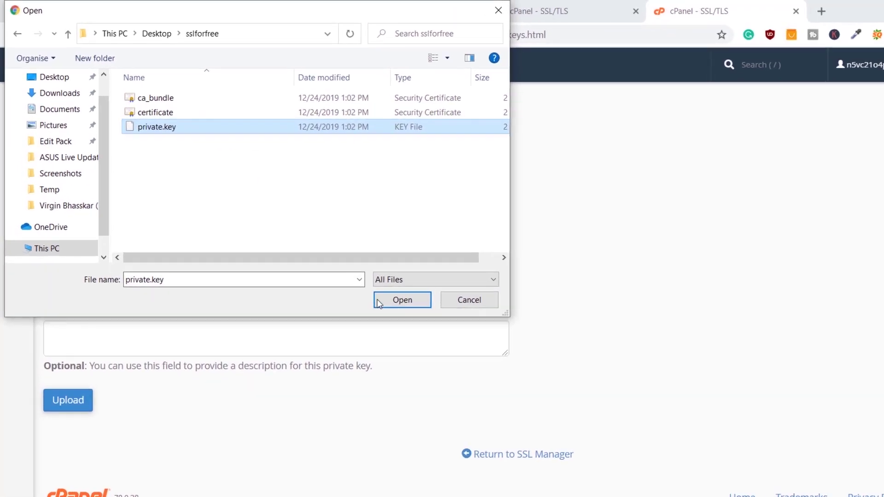
left_click(378, 303)
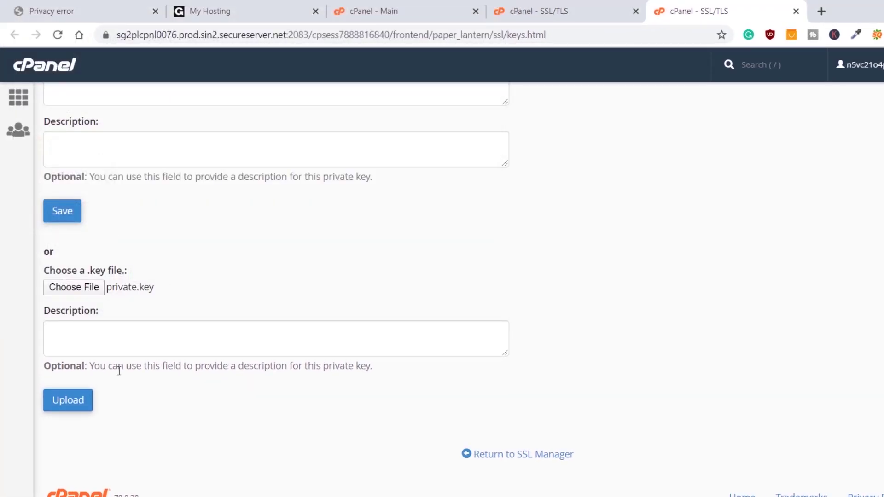
left_click(86, 398)
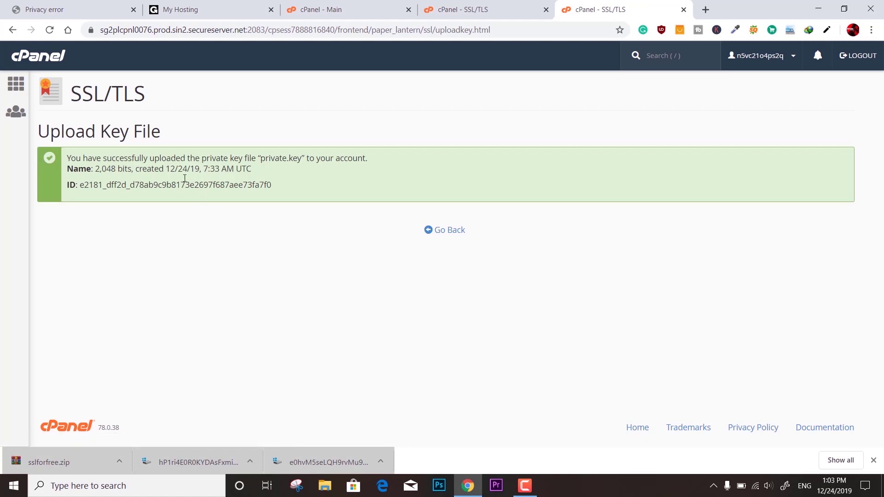
left_click(439, 231)
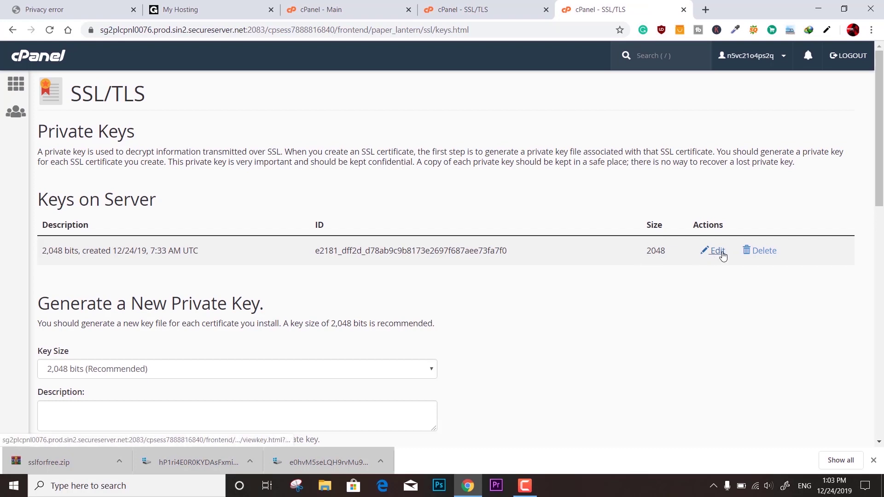
left_click(685, 10)
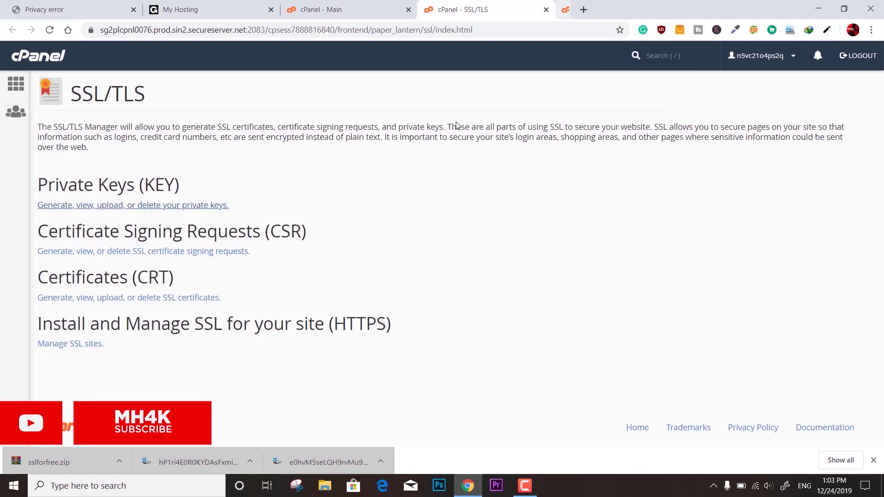
Upload the certificate file from the sslforfree folder under Certificates (CRT), then close the certificates page.
left_click(128, 305)
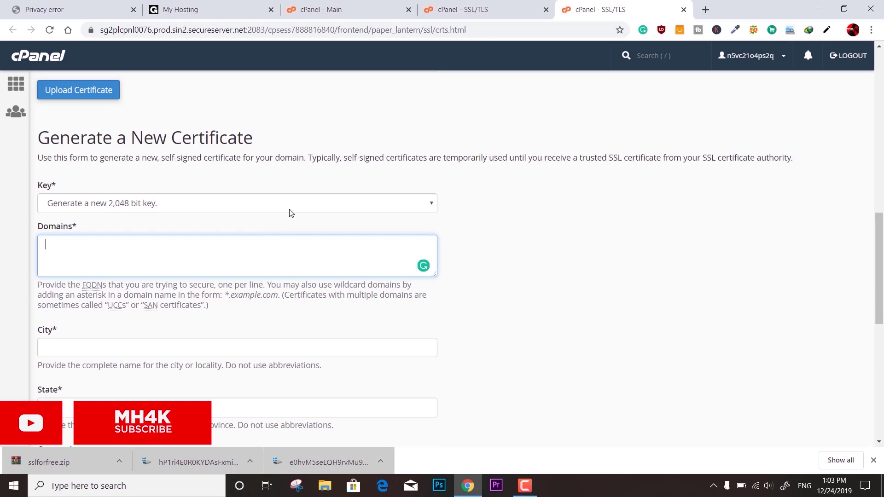
scroll(226, 308, "down", 9)
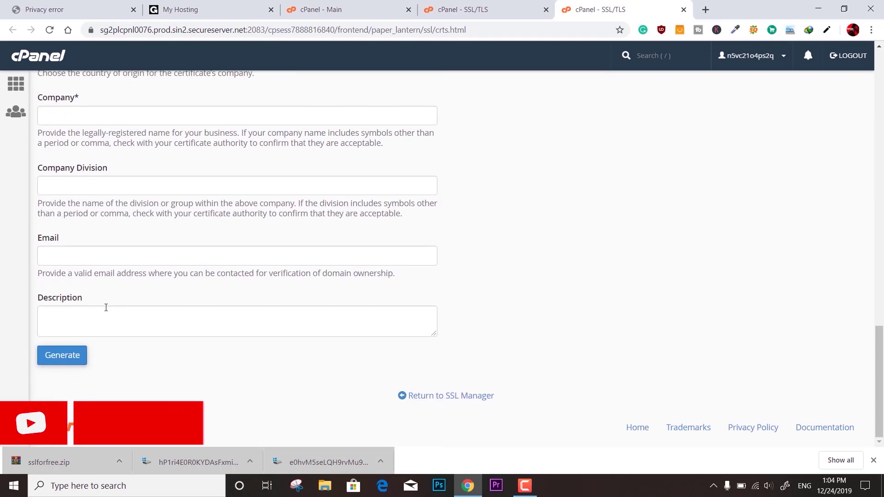
scroll(115, 312, "up", 10)
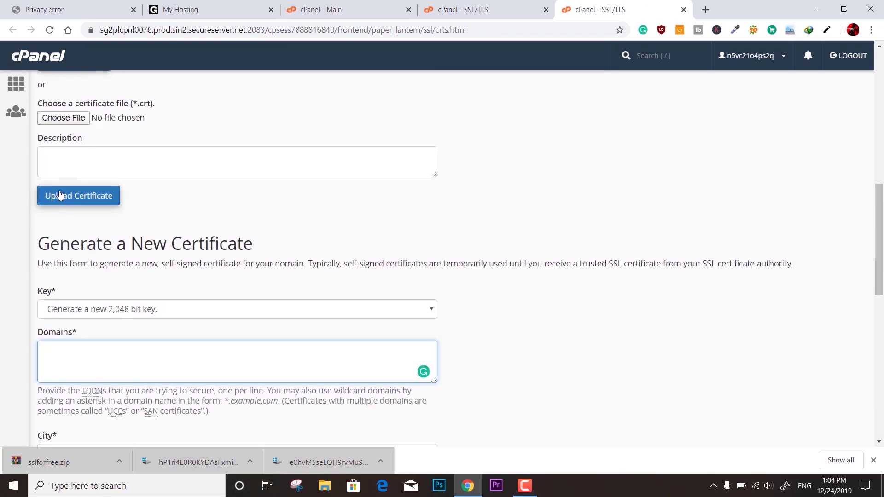
scroll(76, 157, "up", 3)
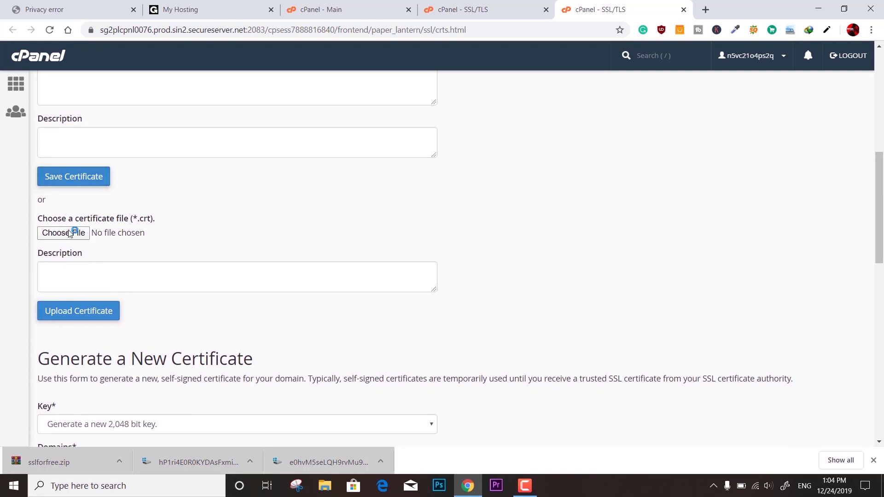
left_click(147, 96)
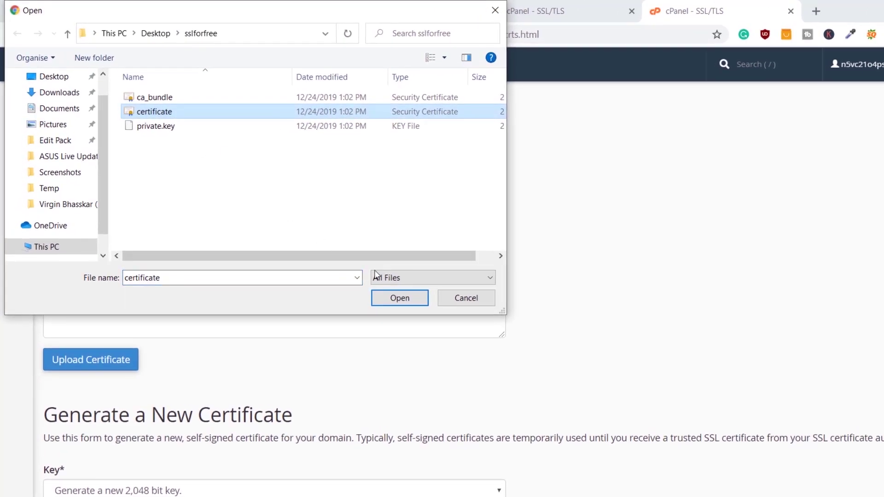
left_click(399, 298)
left_click(103, 361)
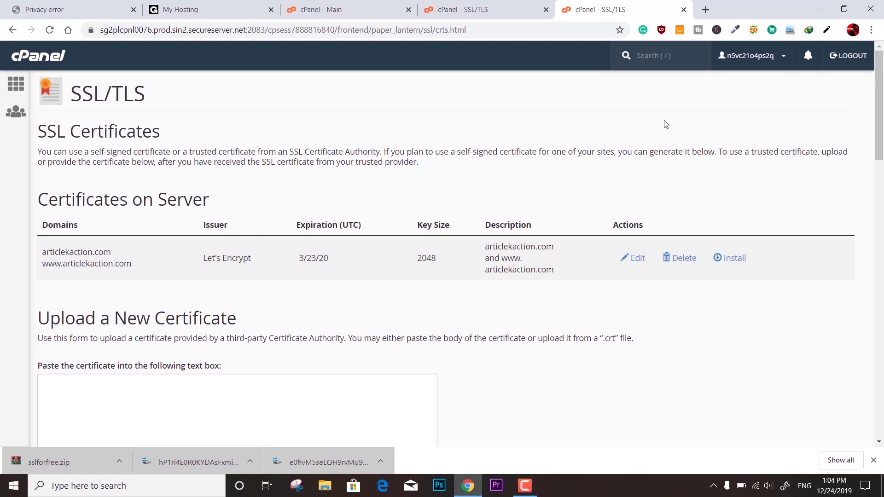
left_click(684, 10)
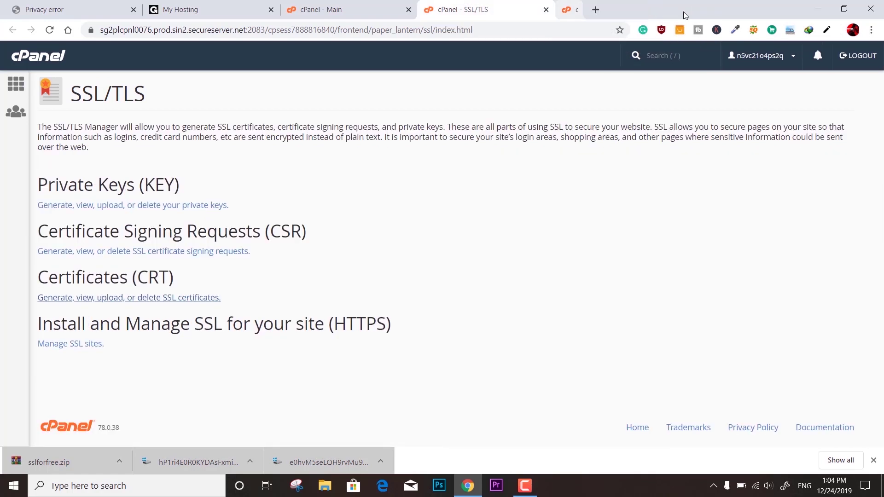
On the Manage SSL sites page, select the domain articlekaction.com and autofill the certificate fields by domain.
left_click(64, 344)
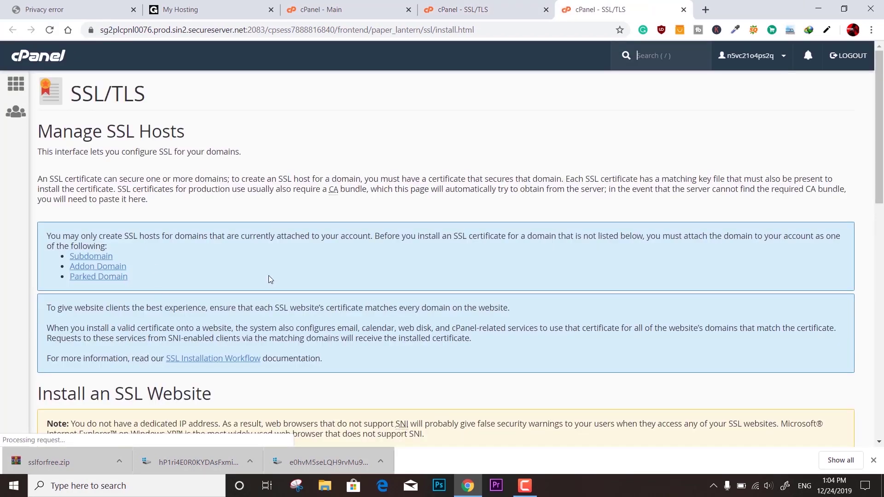
scroll(282, 264, "down", 9)
scroll(281, 264, "up", 2)
scroll(153, 186, "up", 2)
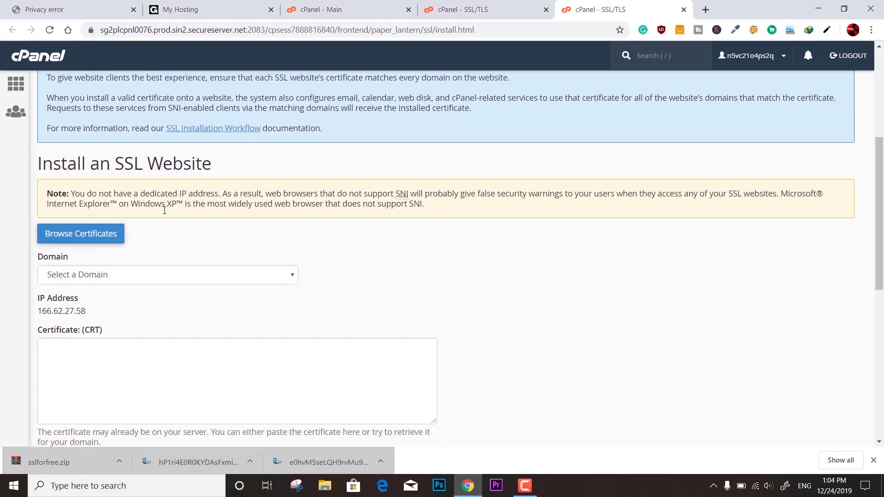
left_click(160, 275)
left_click(168, 300)
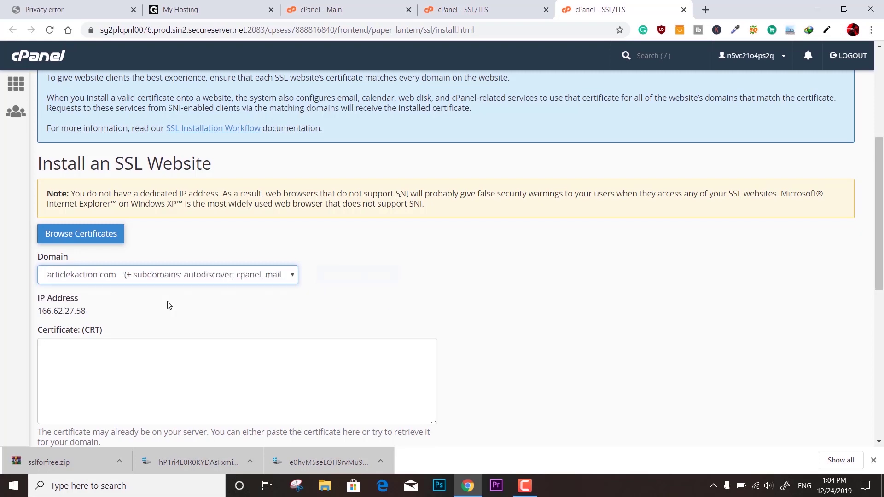
scroll(264, 302, "down", 1)
left_click(337, 218)
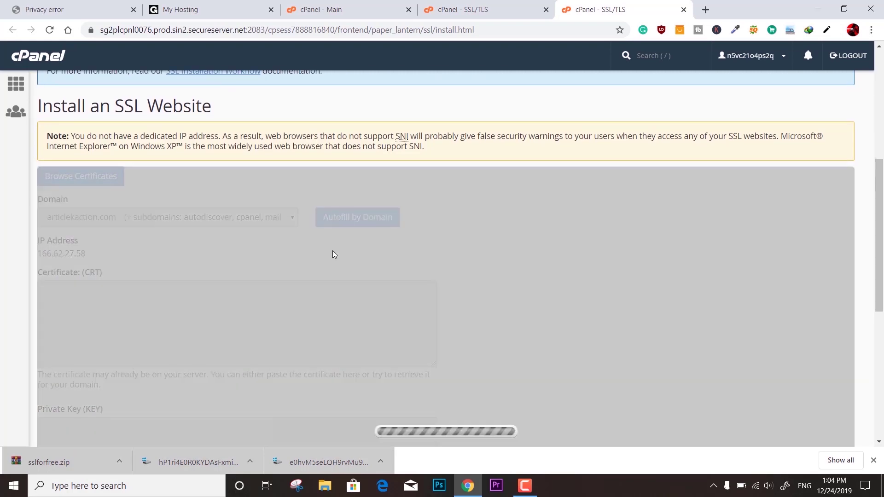
Install the certificate for articlekaction.com, review the installation message and dismiss it.
scroll(336, 255, "down", 9)
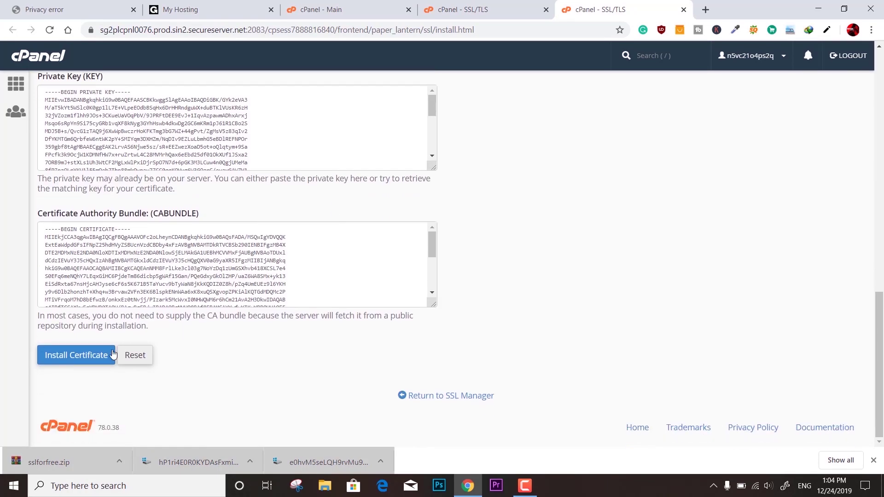
left_click(102, 357)
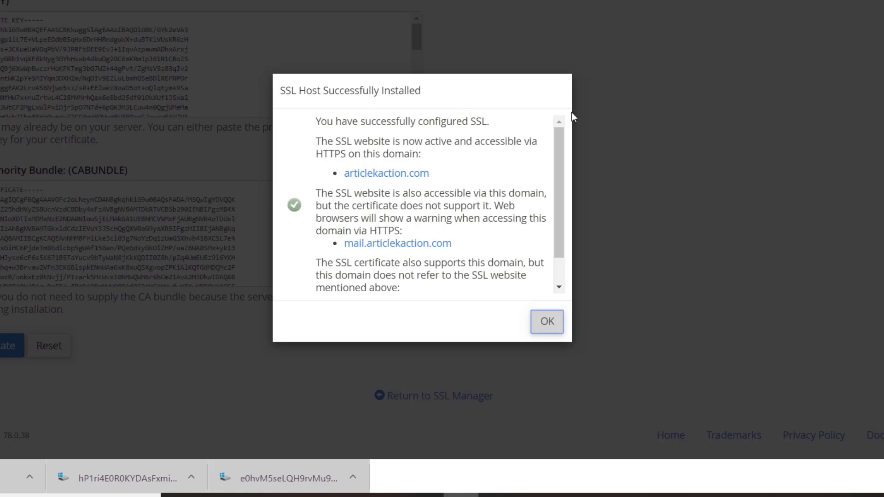
scroll(563, 151, "down", 2)
scroll(565, 153, "up", 2)
left_click(548, 322)
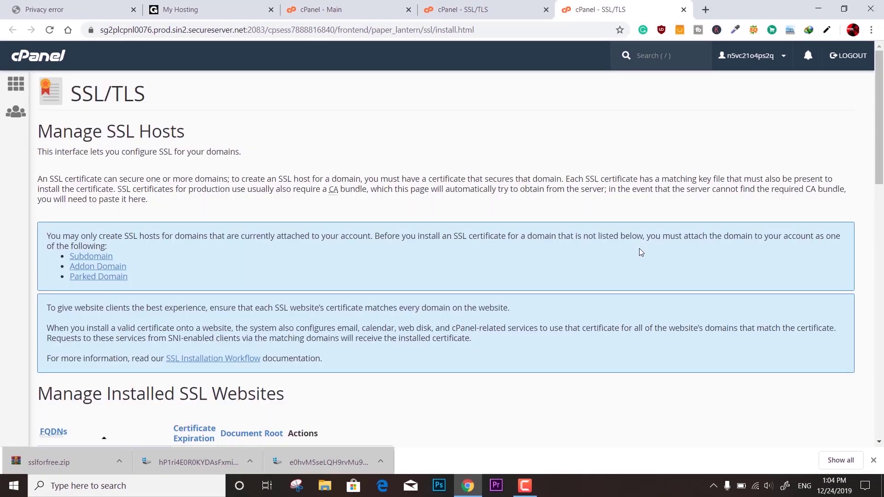
Reload the articlekaction.com page that had the privacy error and check its full address for https.
left_click(77, 9)
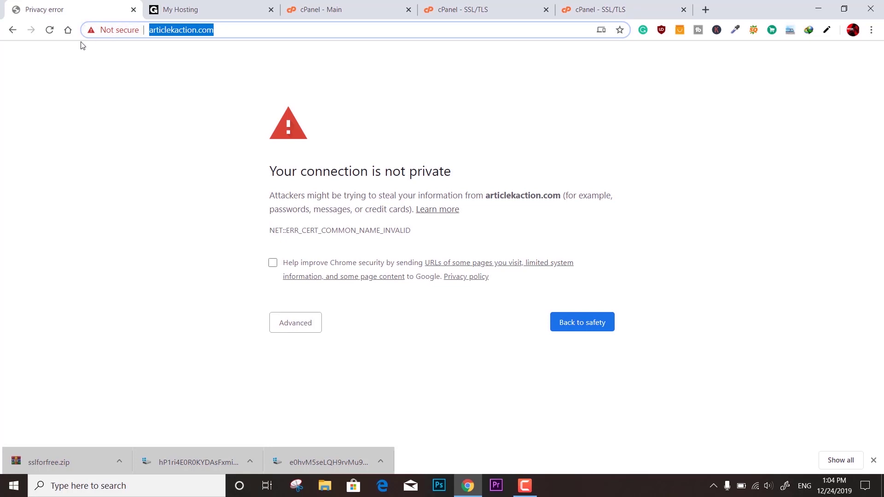
left_click(49, 31)
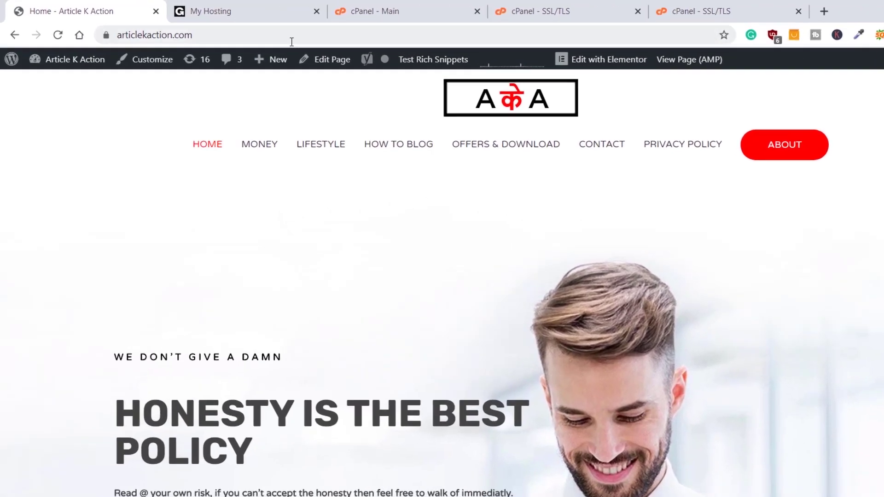
left_click(258, 30)
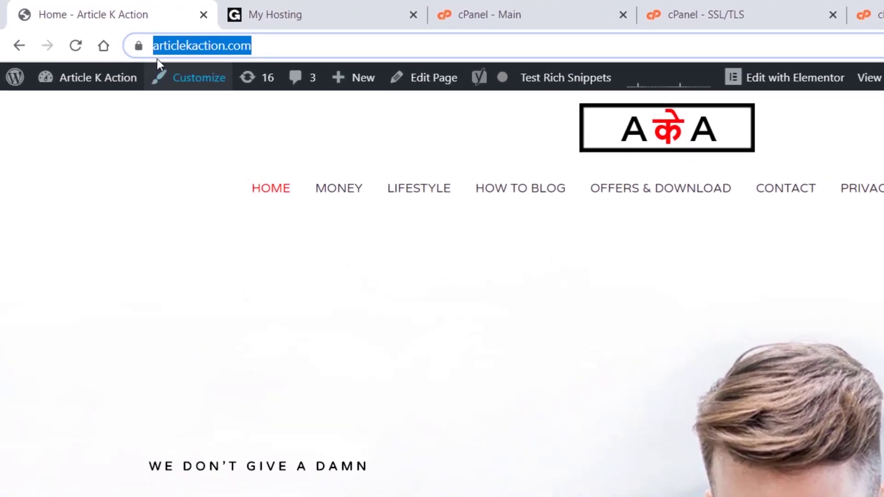
left_click(168, 46)
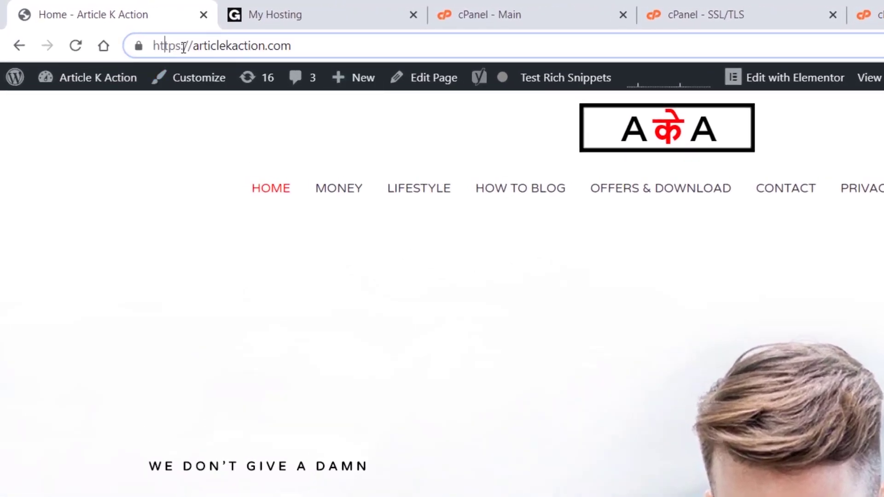
double_click(184, 47)
View the site's connection information and certificate details for issuer and validity dates, then close the certificate window.
left_click(138, 46)
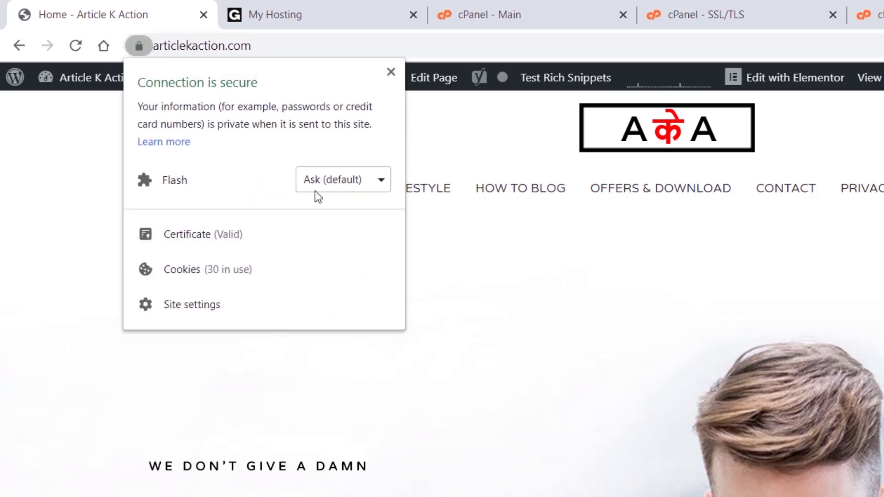
left_click(222, 239)
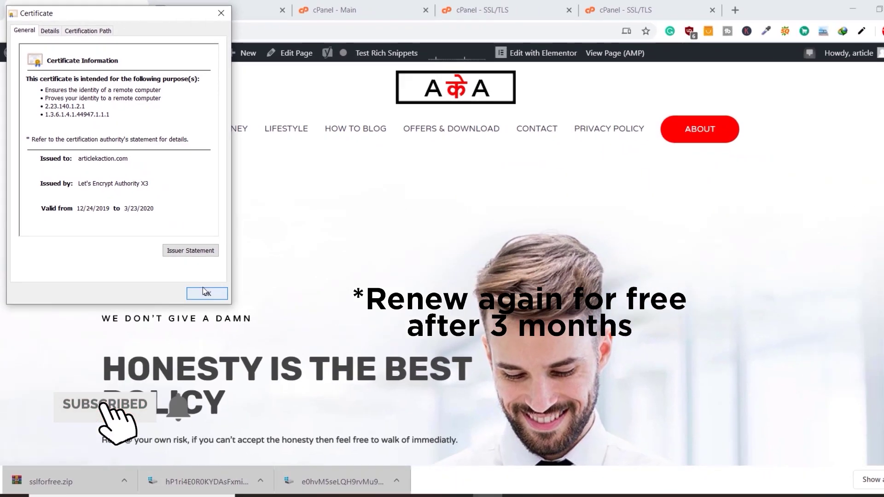
left_click(206, 293)
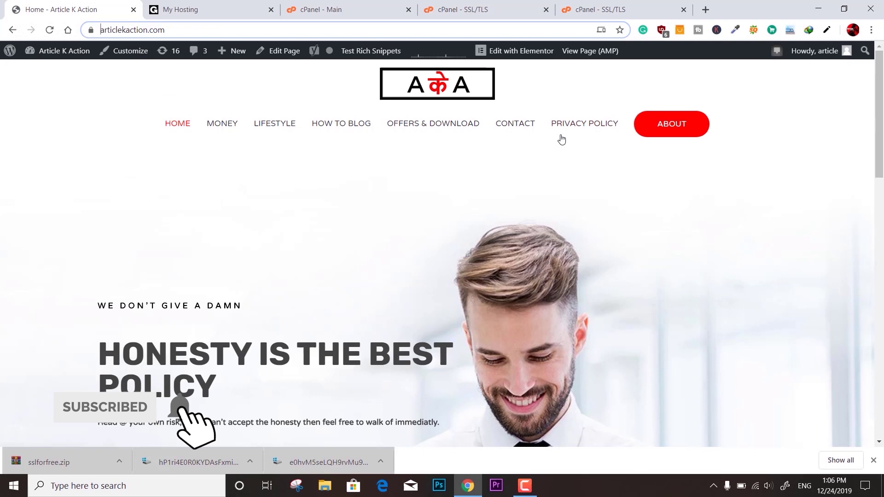
scroll(562, 139, "down", 4)
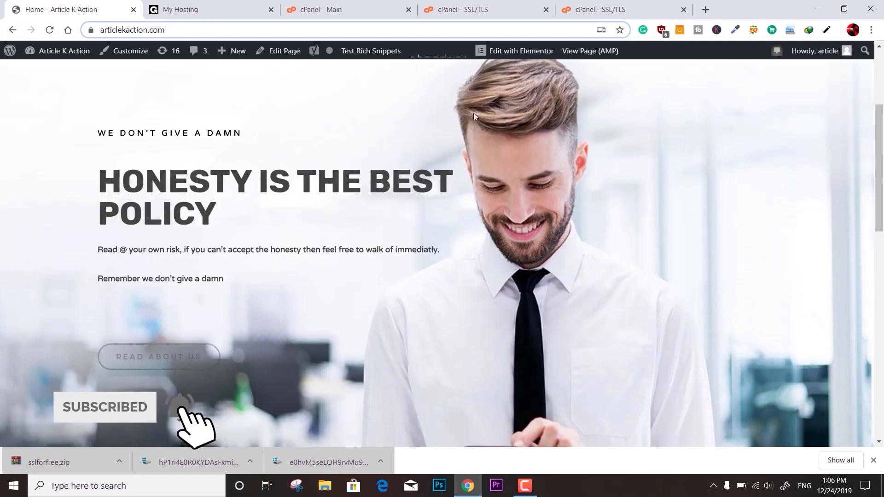
left_click(253, 12)
scroll(582, 108, "down", 4)
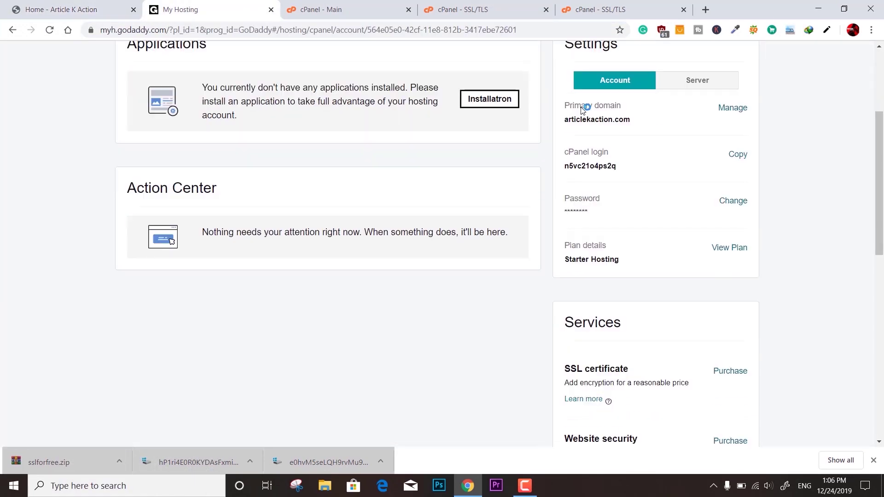
scroll(576, 108, "up", 4)
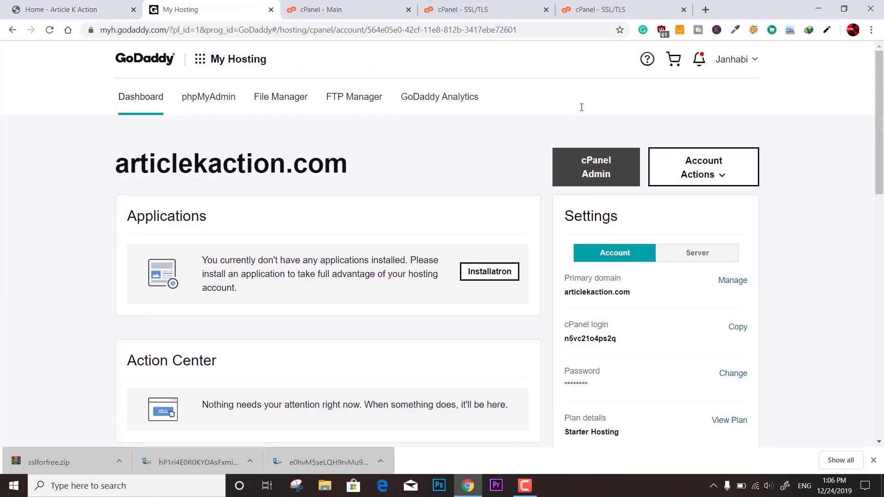
left_click(69, 10)
scroll(349, 134, "up", 4)
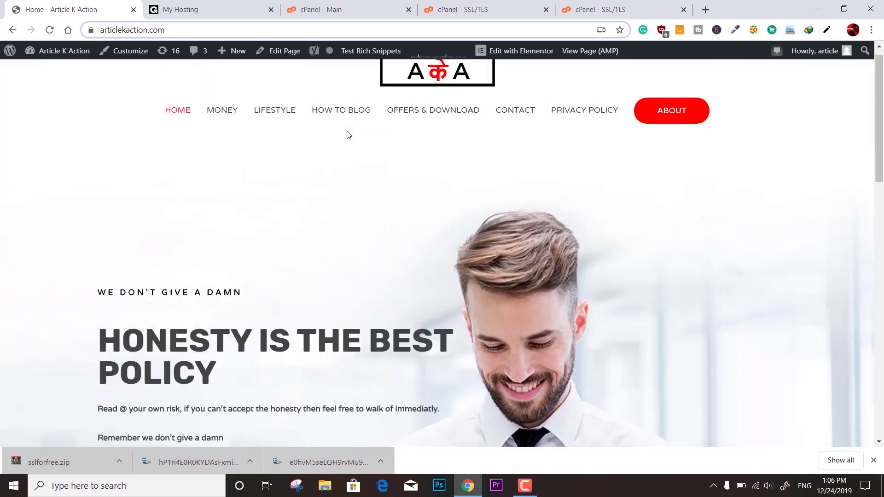